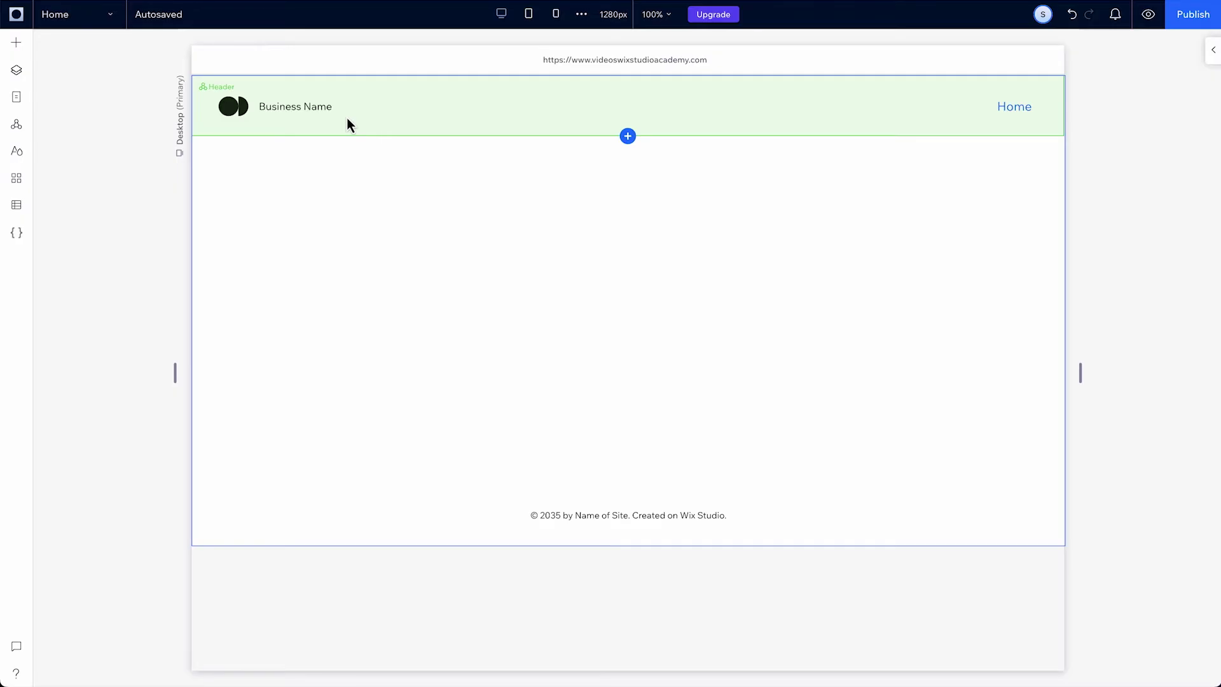
Browse the editor's main site menu and the list of site pages from the top bar
{"action": "left_click", "coordinate": [17, 16]}
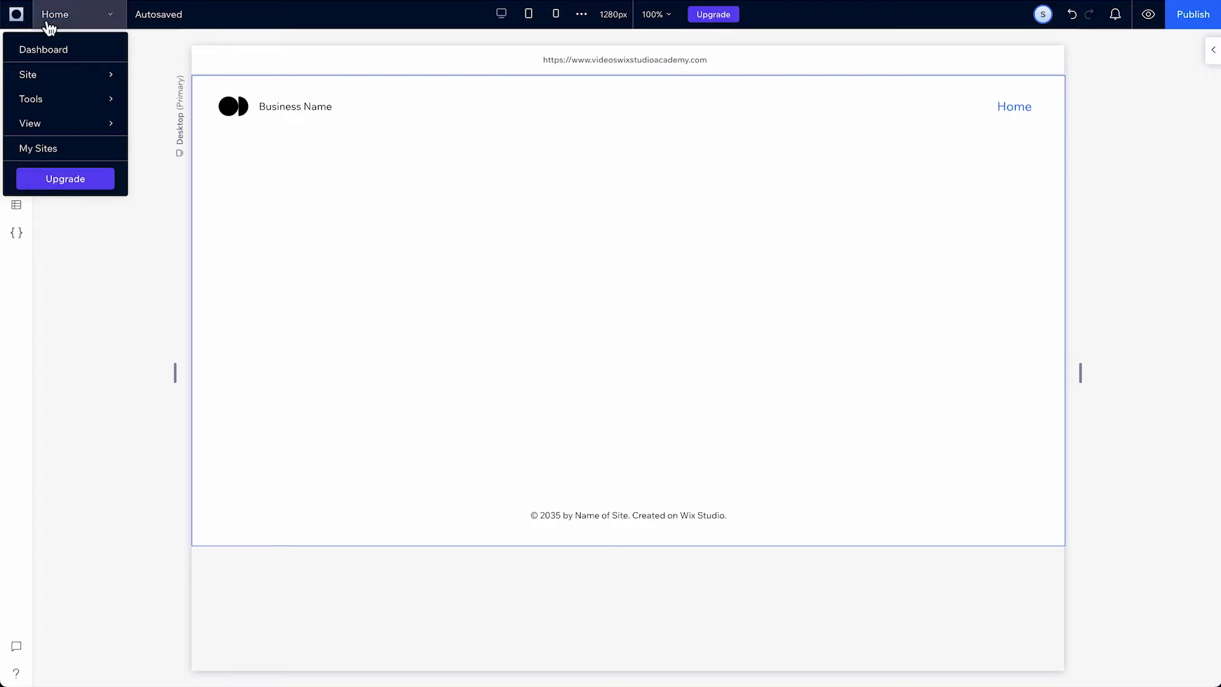
{"action": "left_click", "coordinate": [84, 20]}
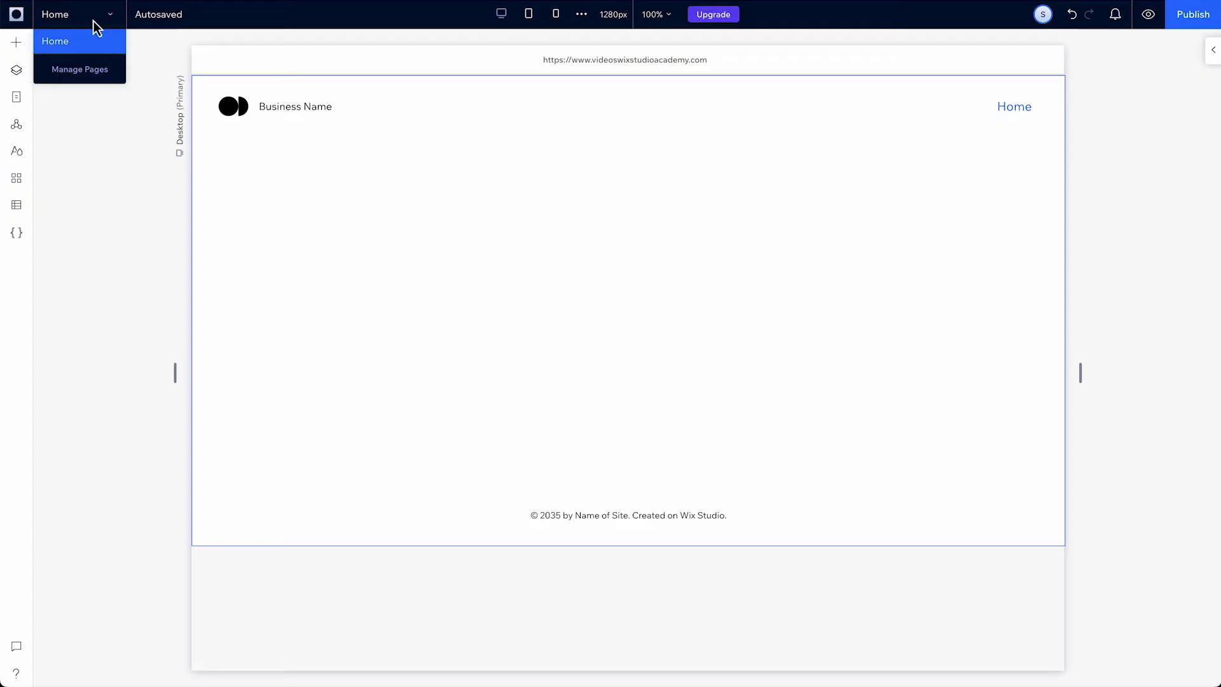
{"action": "left_click", "coordinate": [104, 22]}
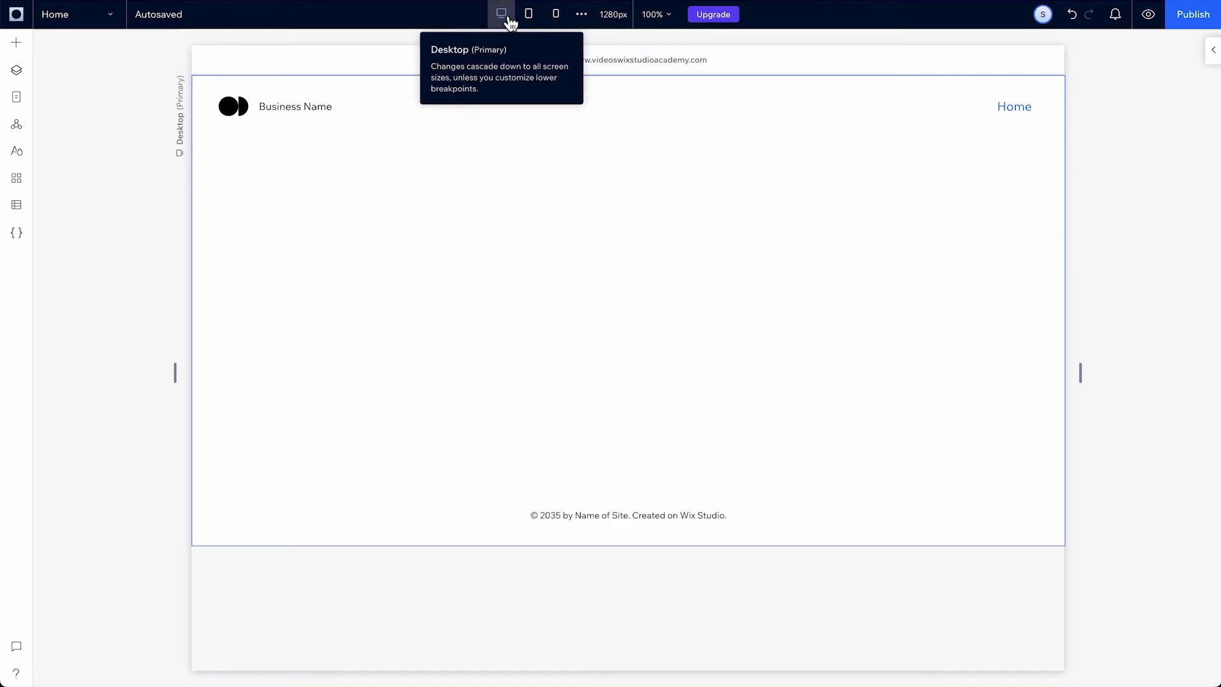
Preview the page at tablet and mobile breakpoints, resize the canvas width, then return to desktop view
{"action": "left_click", "coordinate": [529, 22]}
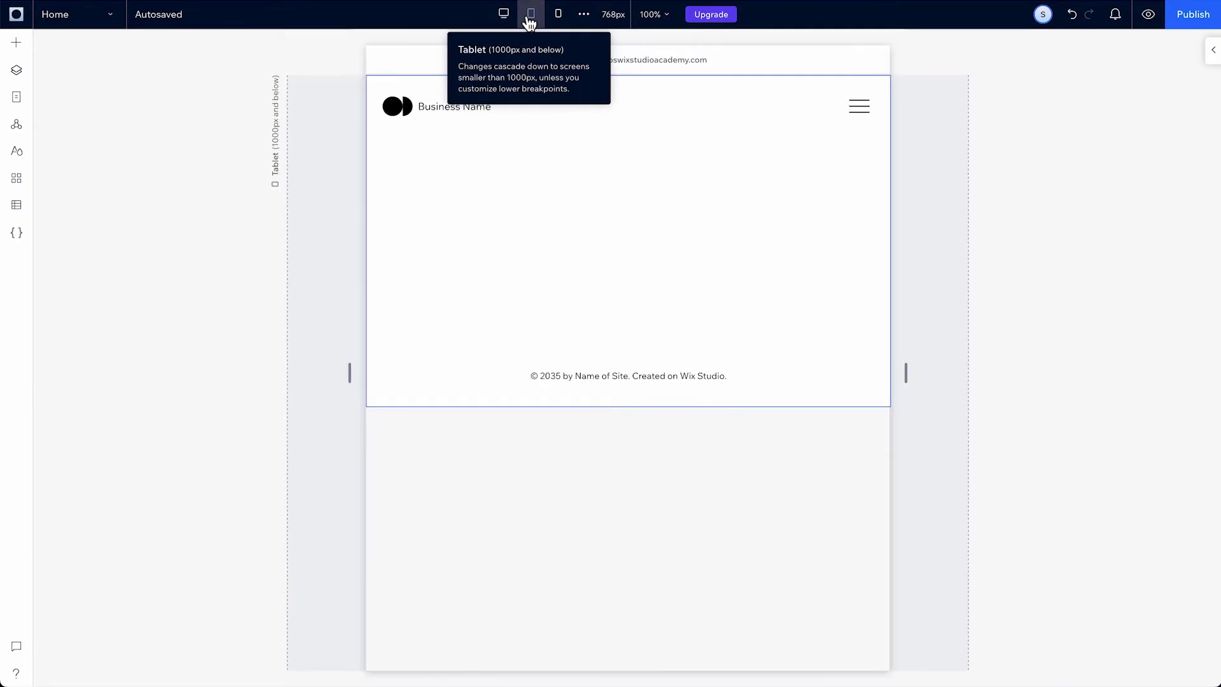
{"action": "left_click", "coordinate": [560, 20]}
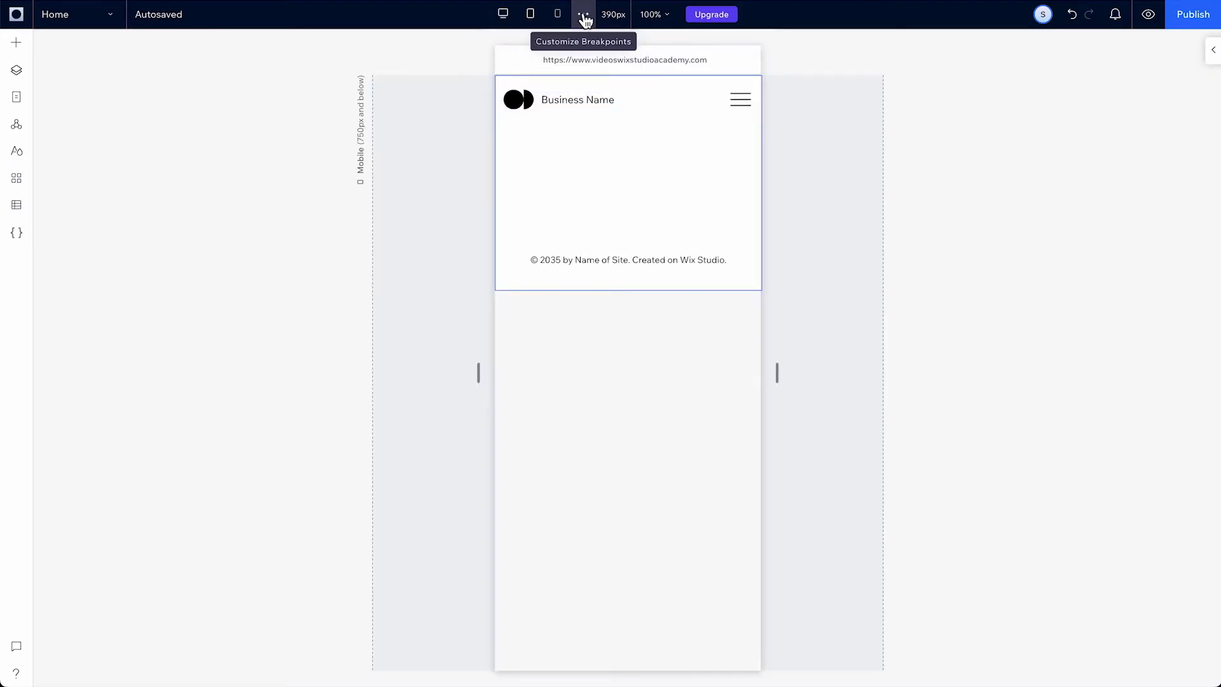
{"action": "left_click", "coordinate": [583, 15]}
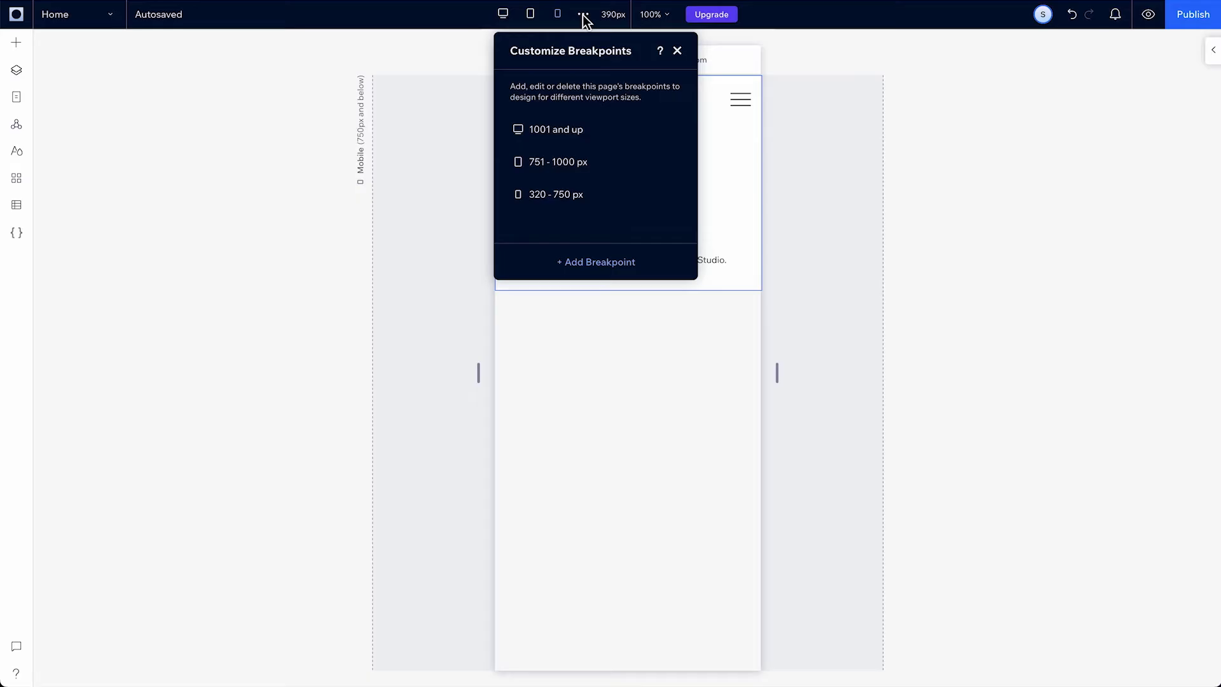
{"action": "left_click", "coordinate": [505, 17]}
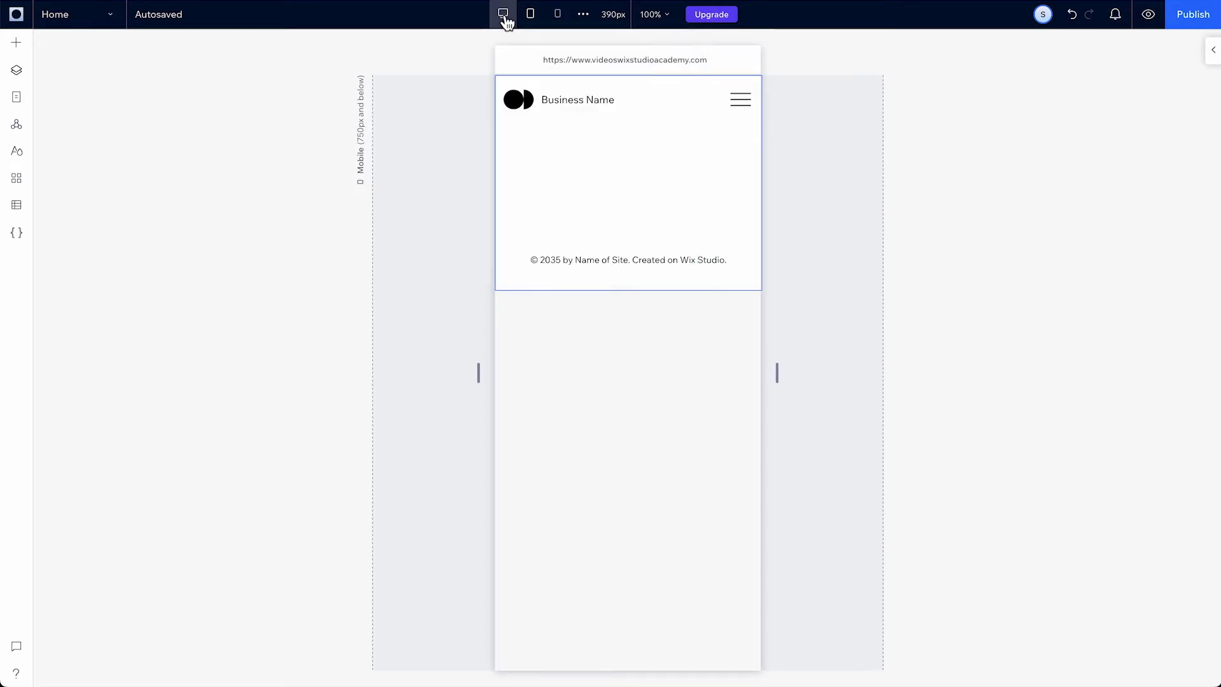
{"action": "left_click", "coordinate": [505, 16]}
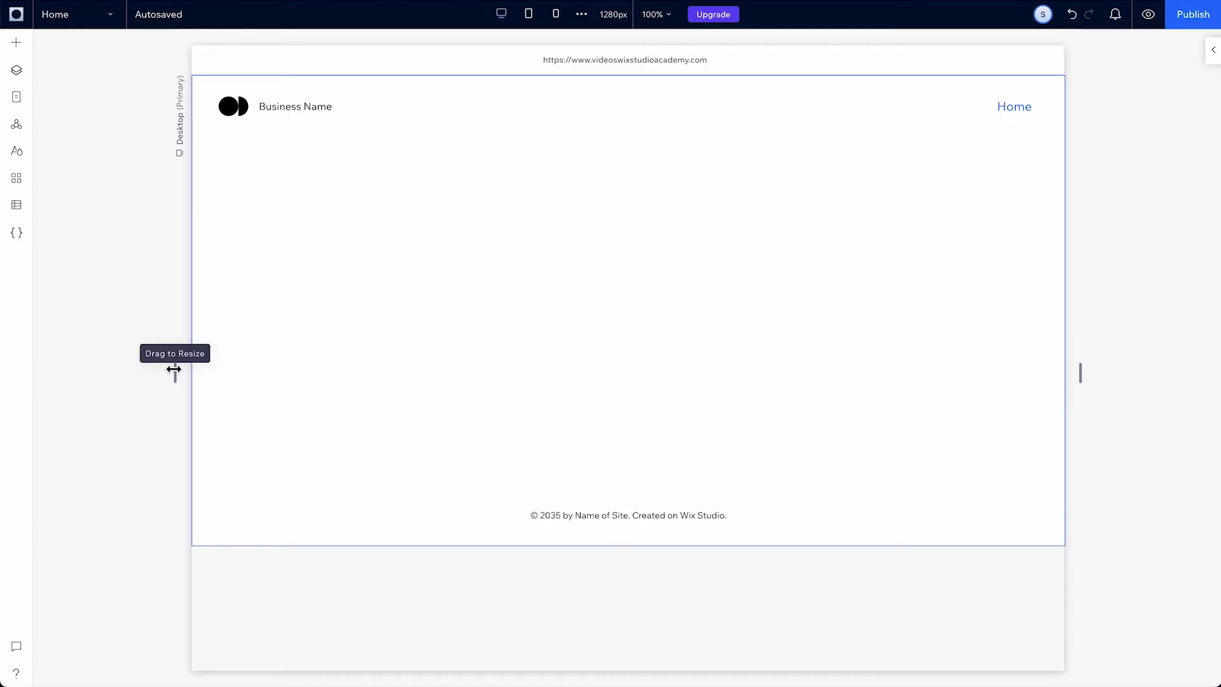
{"action": "left_click_drag", "start_coordinate": [174, 370], "coordinate": [255, 365]}
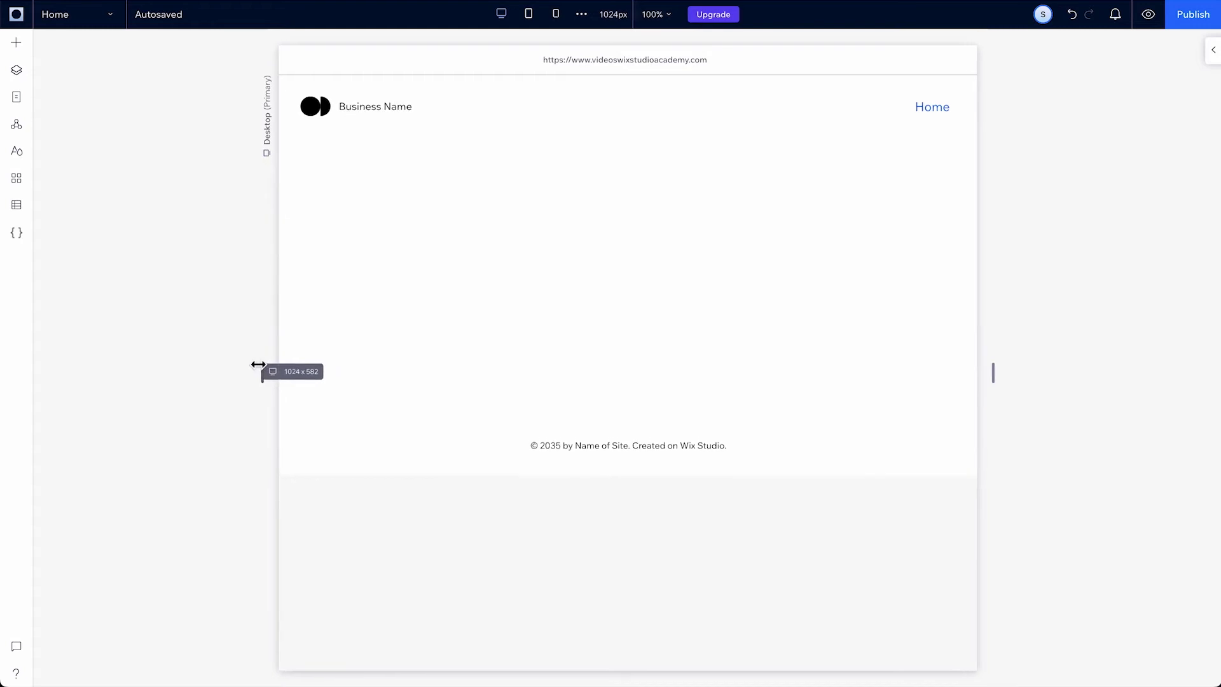
{"action": "left_click_drag", "start_coordinate": [256, 365], "coordinate": [131, 376]}
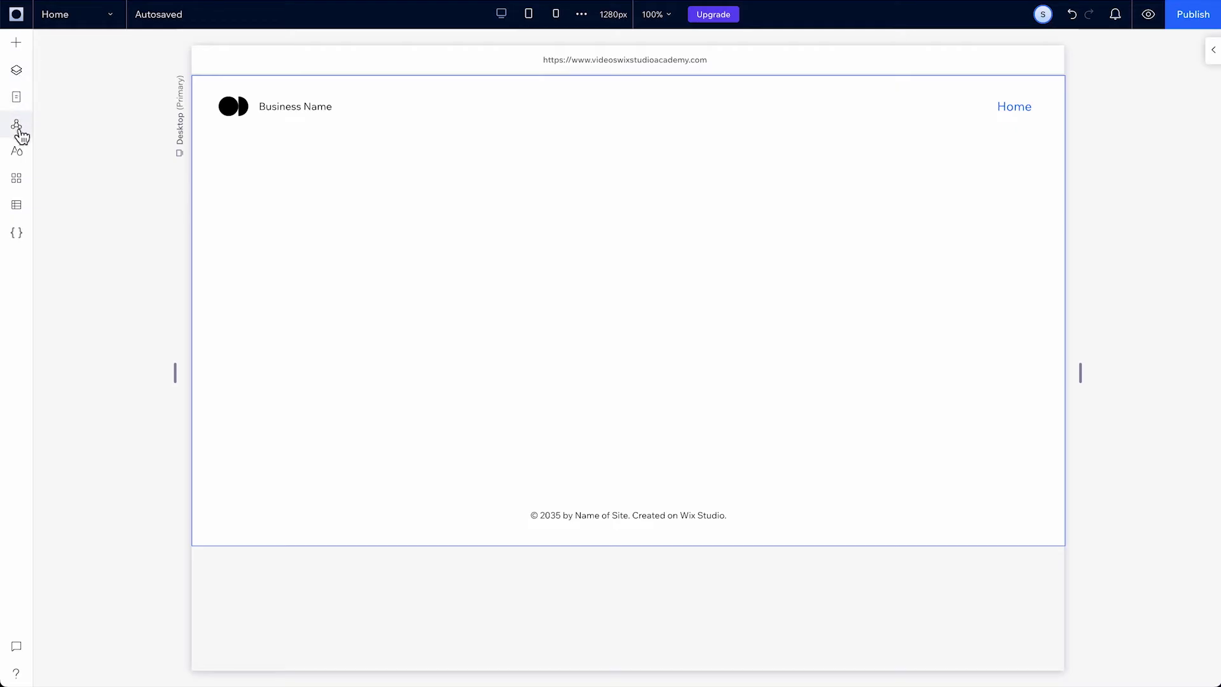
Add a sample image from Add Elements to the empty section, delete it, and reopen Add Elements
{"action": "left_click", "coordinate": [21, 48]}
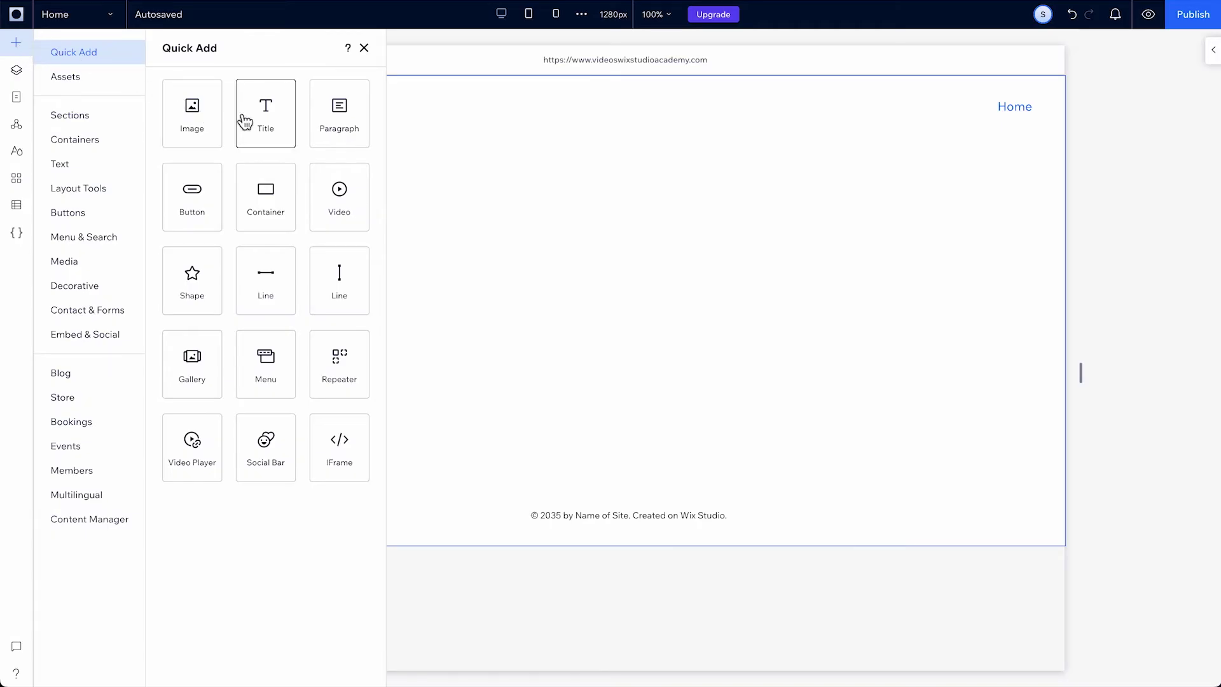
{"action": "left_click_drag", "start_coordinate": [255, 119], "coordinate": [440, 268]}
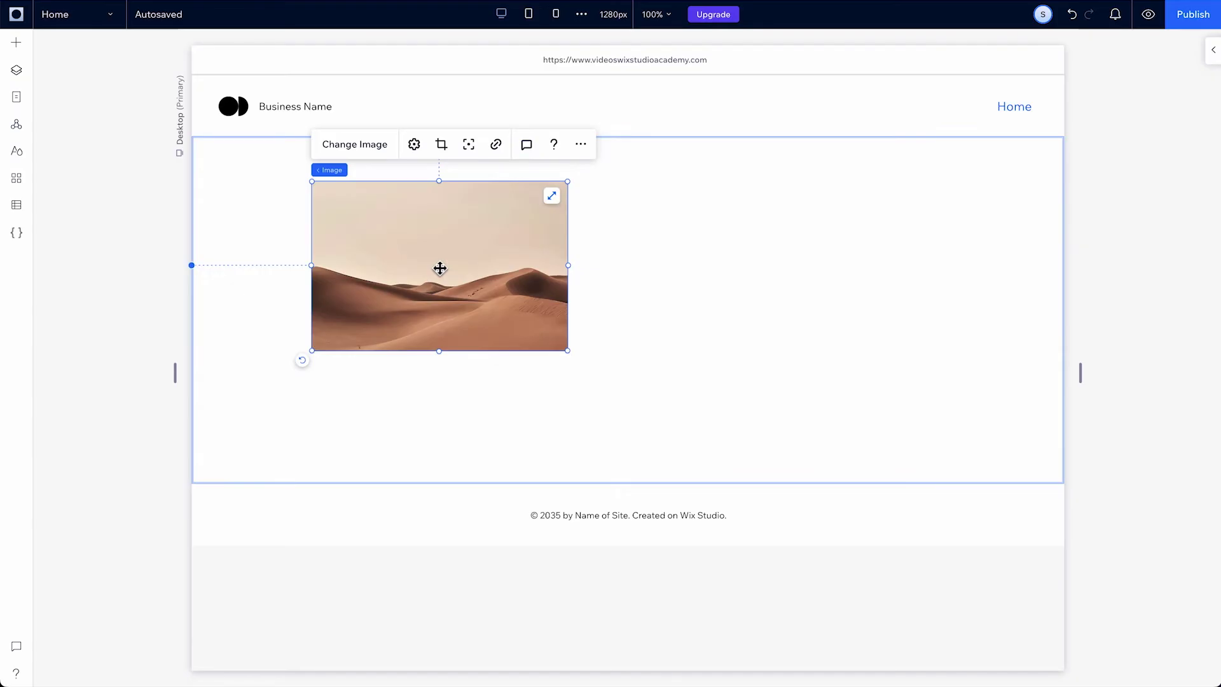
{"action": "key", "text": "Delete"}
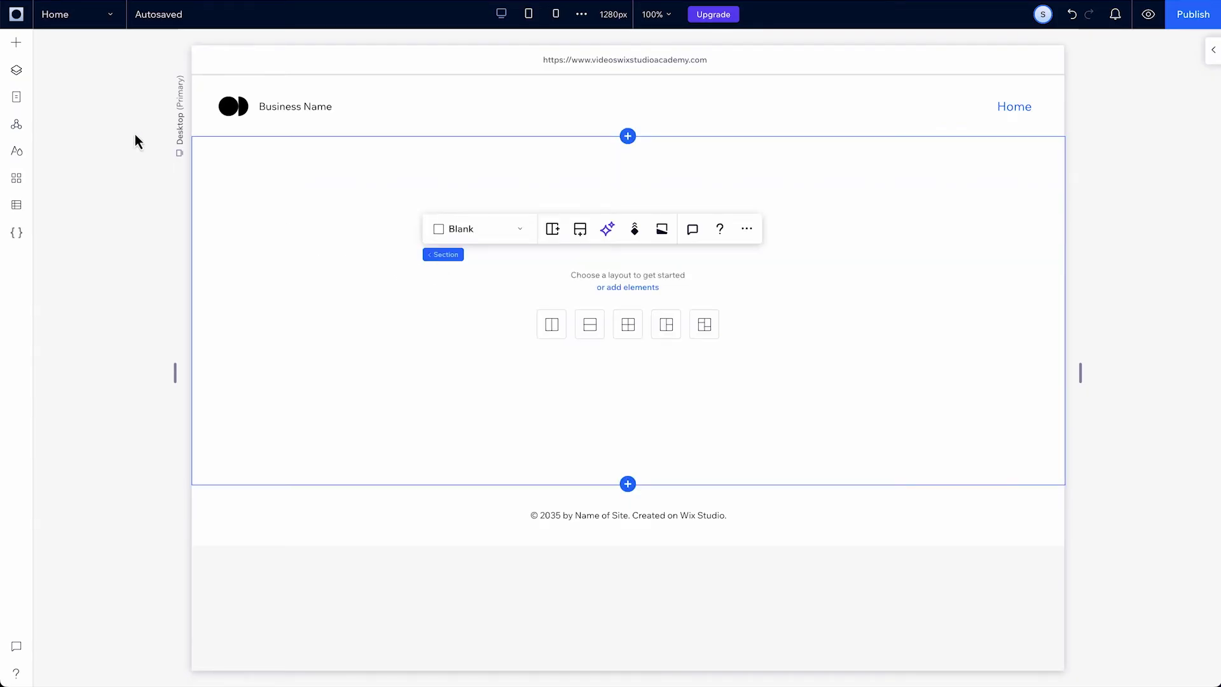
{"action": "left_click", "coordinate": [16, 44]}
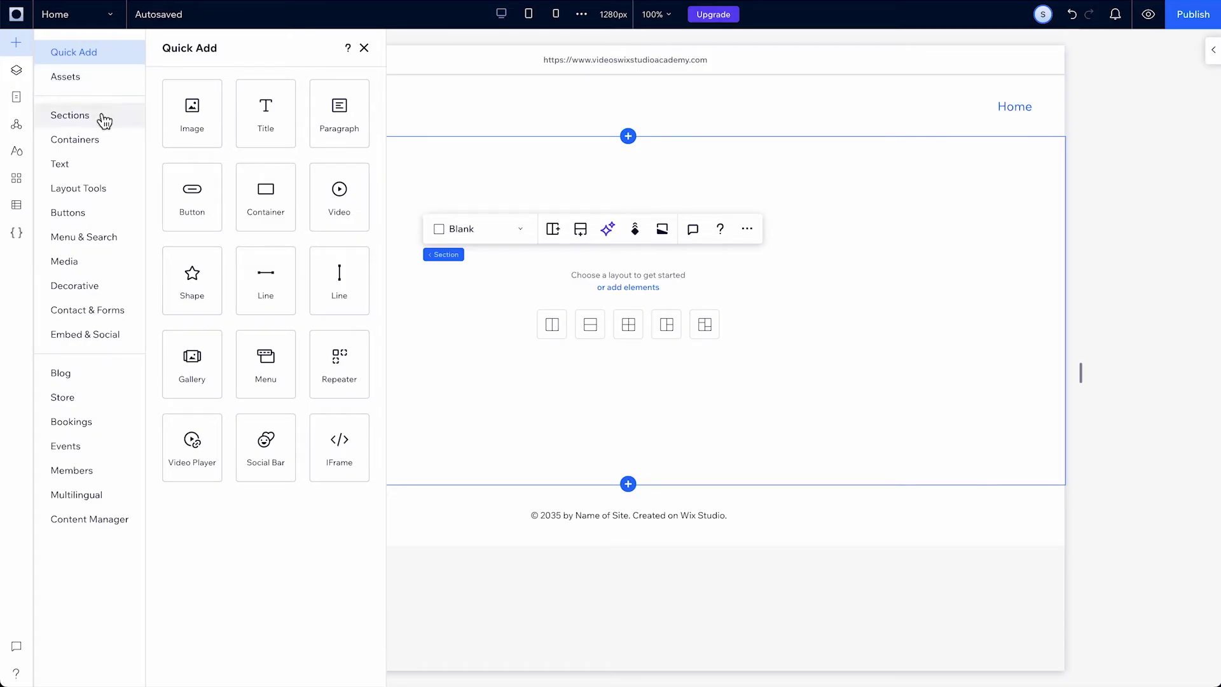
Add the HELLO welcome section from the Sections templates and show its Inspector settings
{"action": "left_click", "coordinate": [104, 121]}
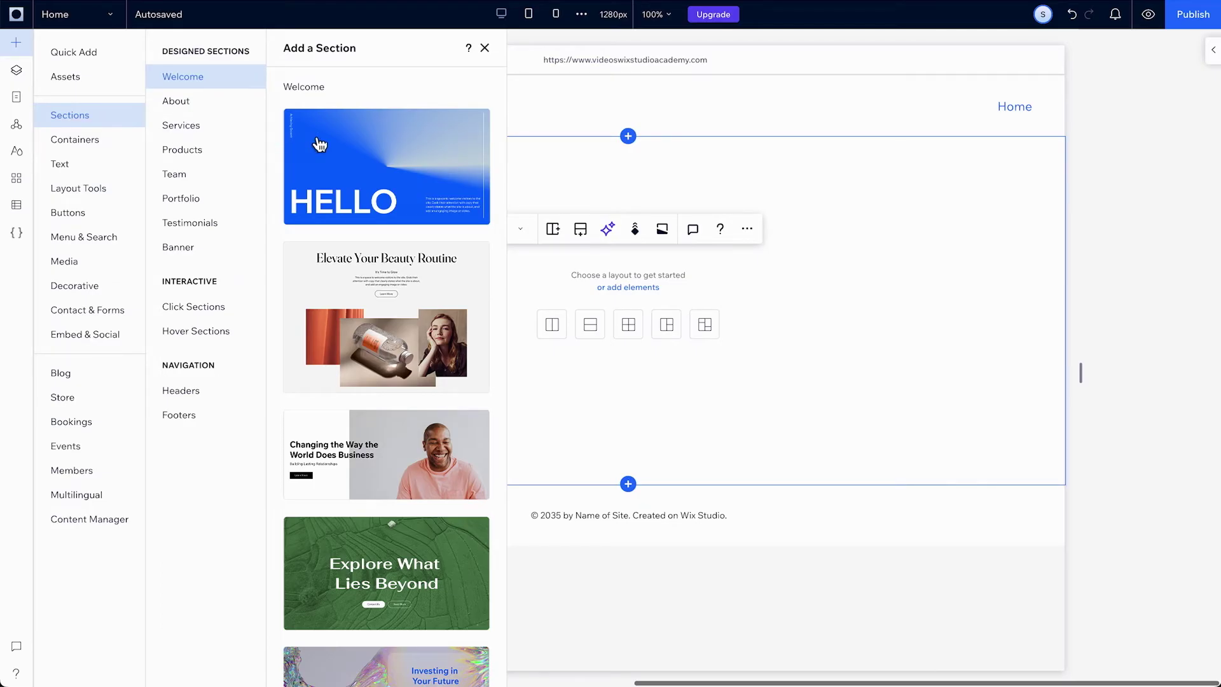
{"action": "mouse_move", "coordinate": [343, 142]}
{"action": "left_mouse_down"}
{"action": "mouse_move", "coordinate": [416, 203]}
{"action": "mouse_move", "coordinate": [507, 499]}
{"action": "left_mouse_up"}
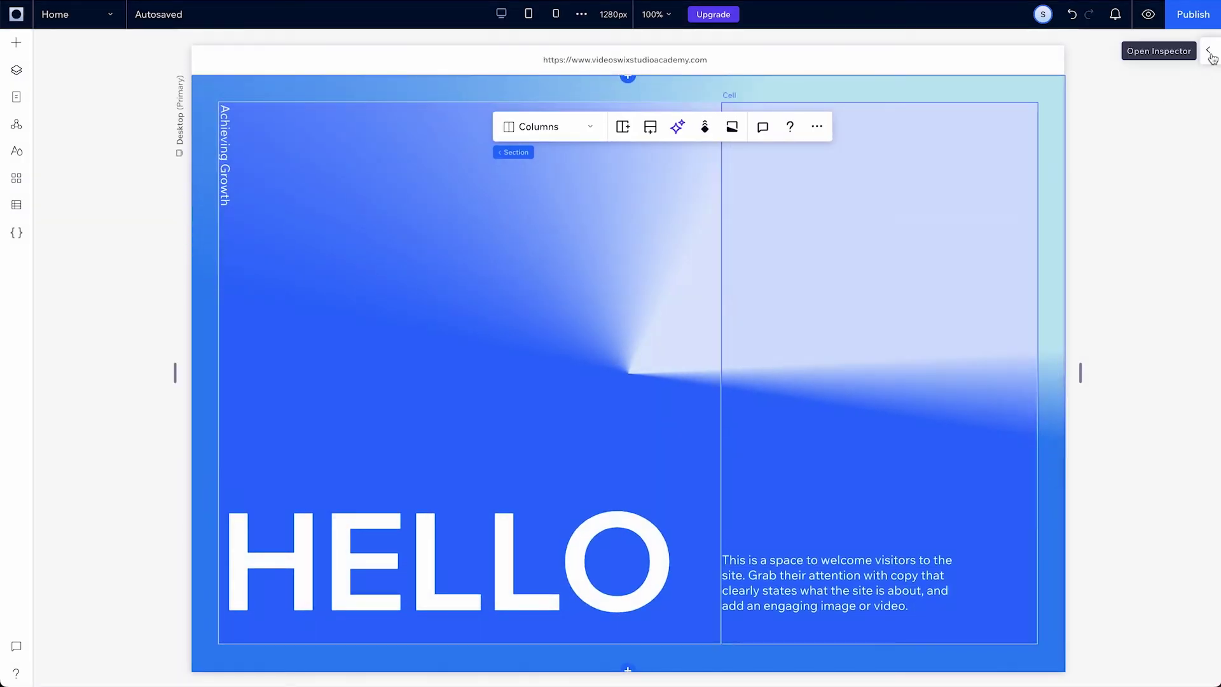
{"action": "left_click", "coordinate": [1212, 49]}
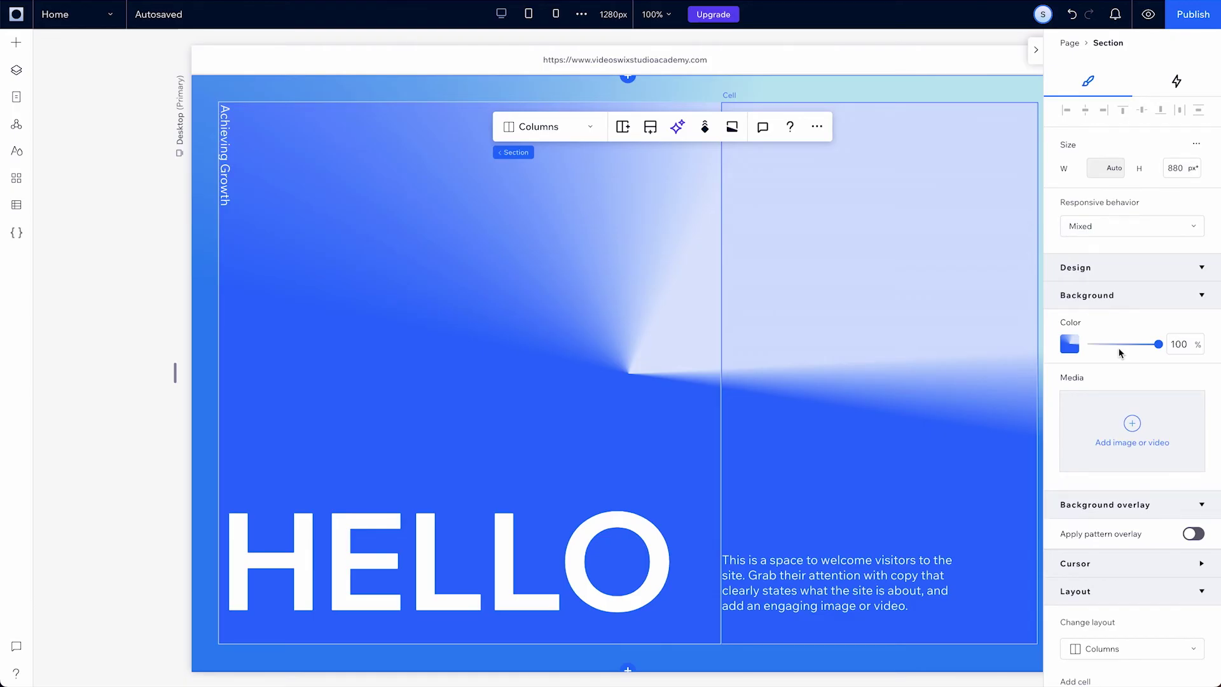
Browse the Add Elements categories: Containers, then the Blog, Store, Bookings and Events add-ons
{"action": "left_click", "coordinate": [1034, 49]}
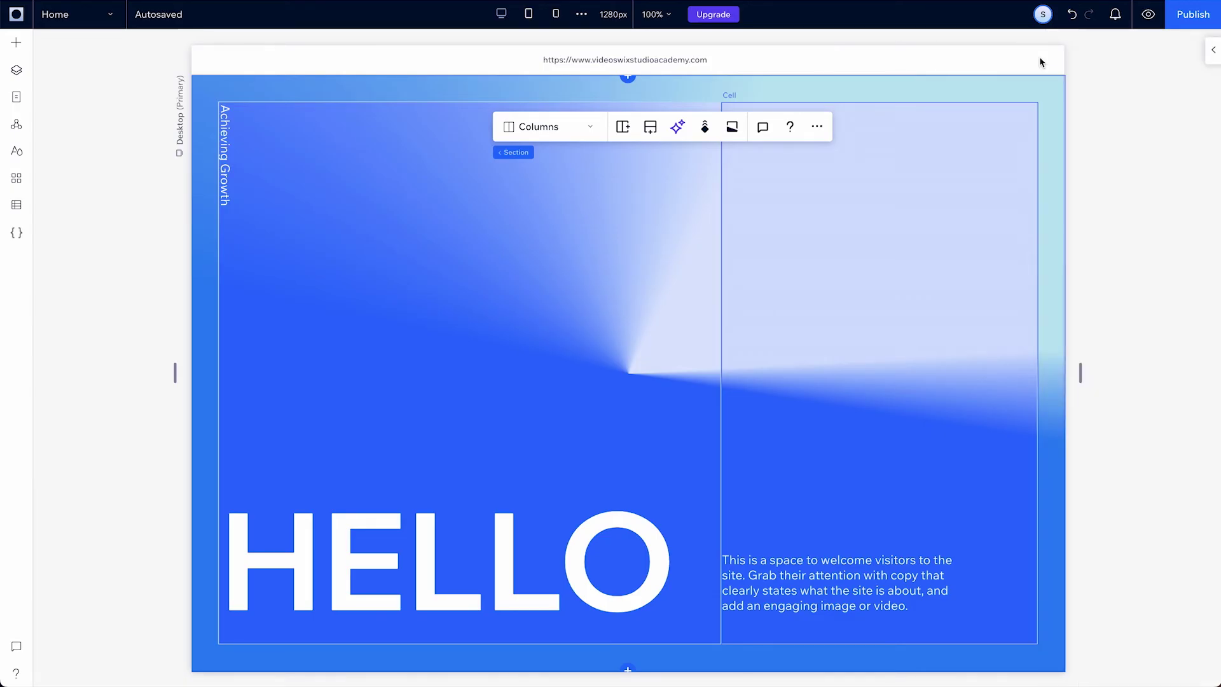
{"action": "left_click", "coordinate": [17, 45]}
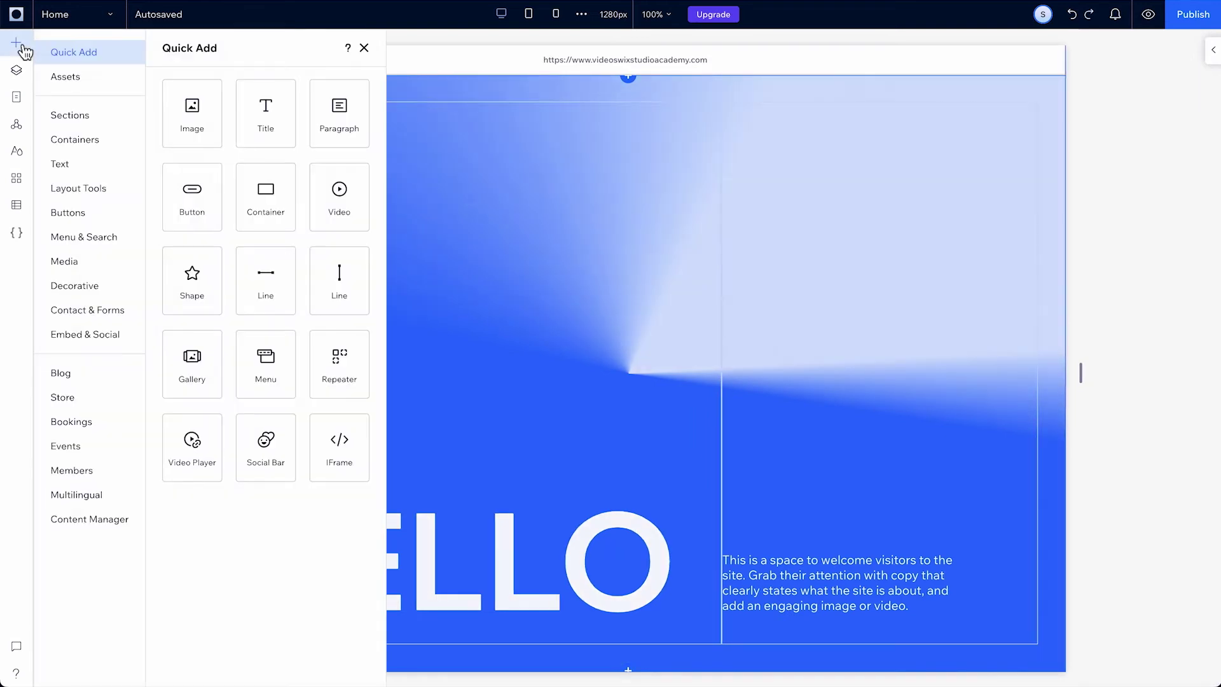
{"action": "left_click", "coordinate": [93, 149]}
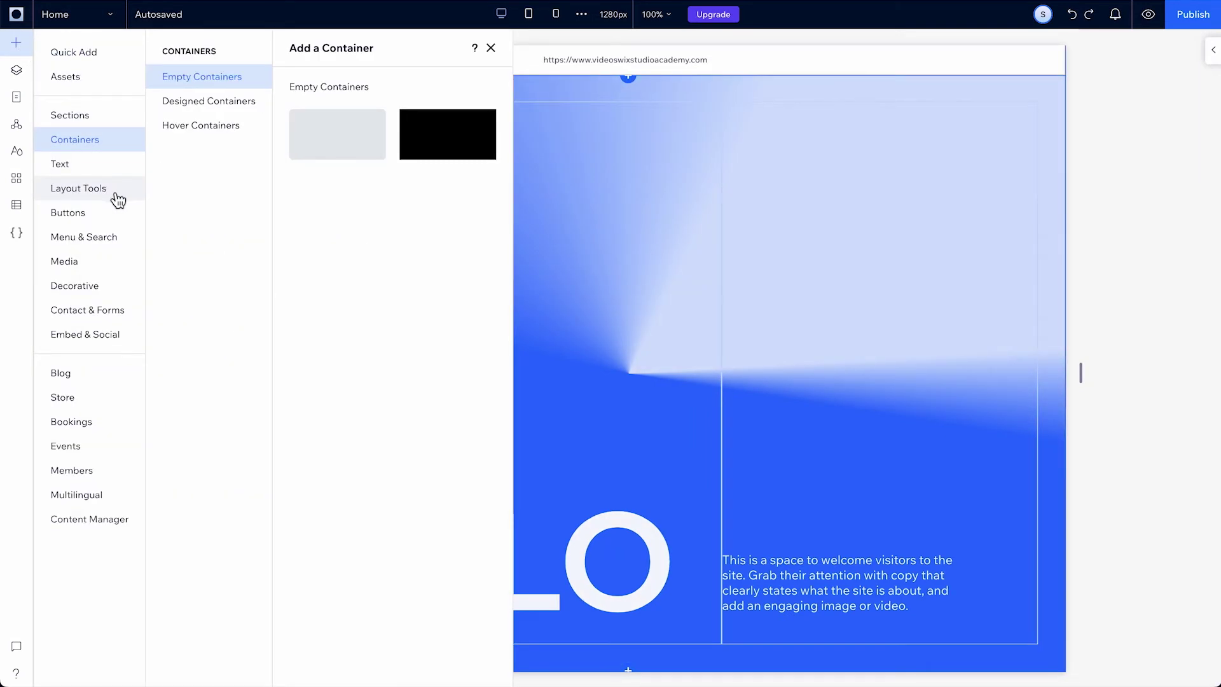
{"action": "left_click", "coordinate": [101, 376]}
{"action": "left_click", "coordinate": [106, 400]}
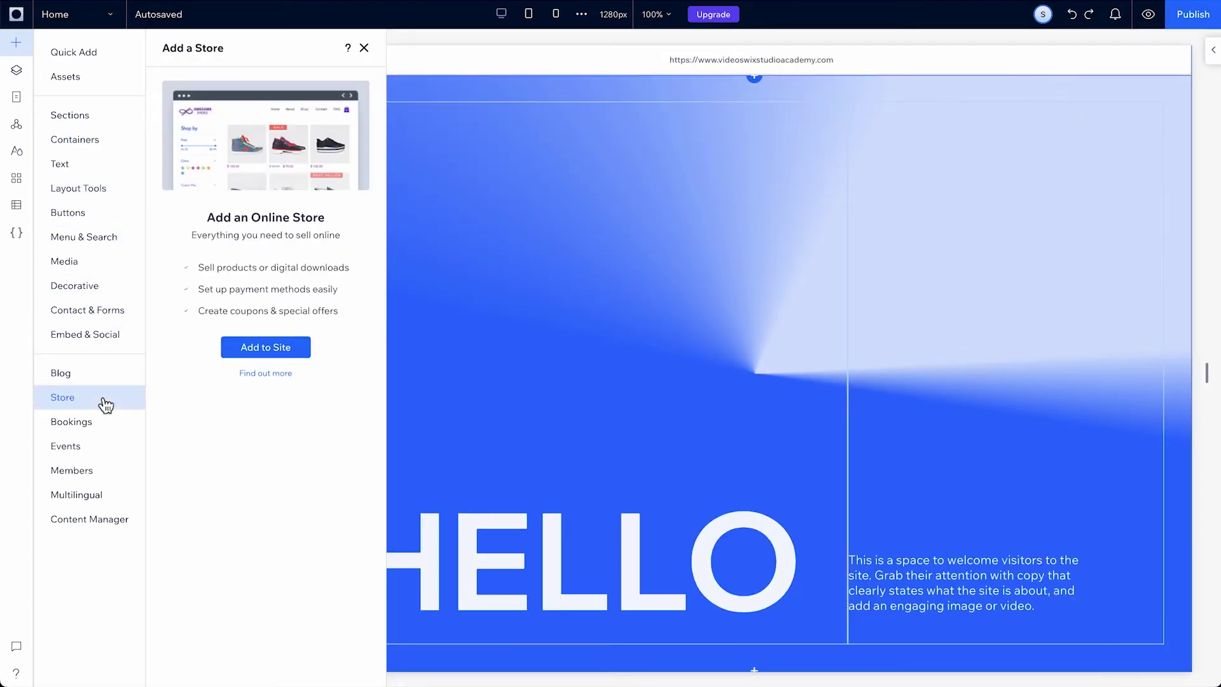
{"action": "left_click", "coordinate": [104, 422]}
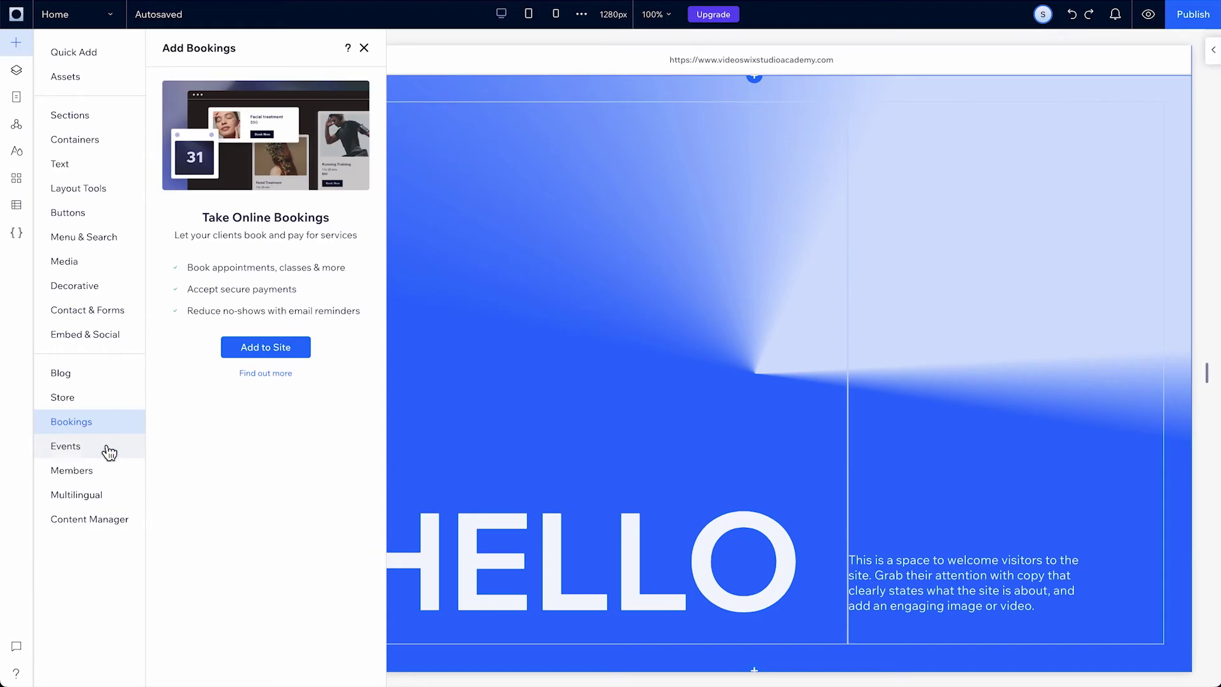
{"action": "left_click", "coordinate": [105, 451]}
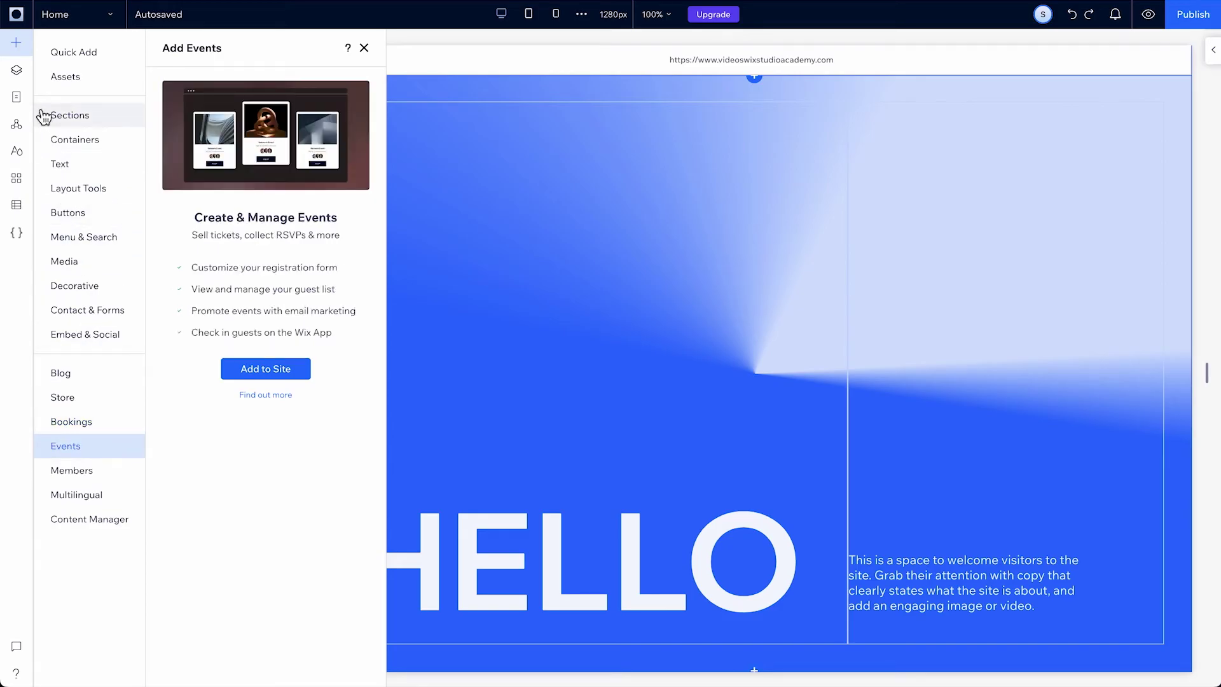
In the Layers list, select the empty white section, then the section holding the HELLO heading
{"action": "left_click", "coordinate": [19, 76]}
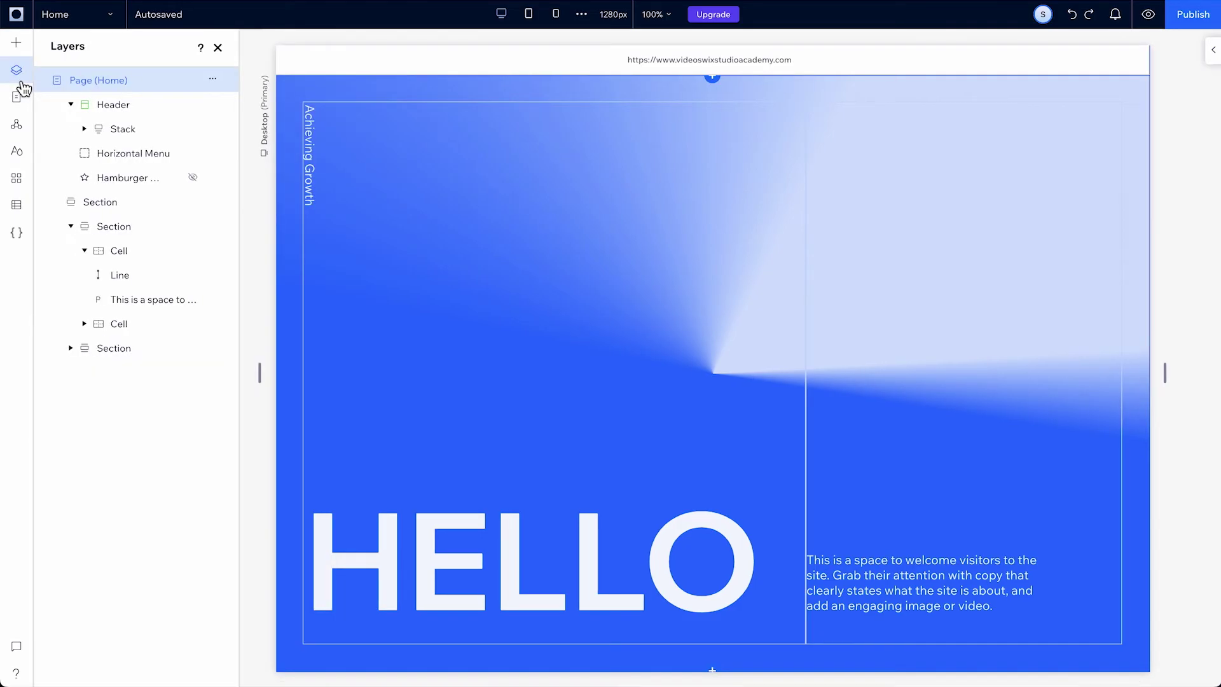
{"action": "scroll", "coordinate": [393, 246], "scroll_direction": "up", "scroll_amount": 5}
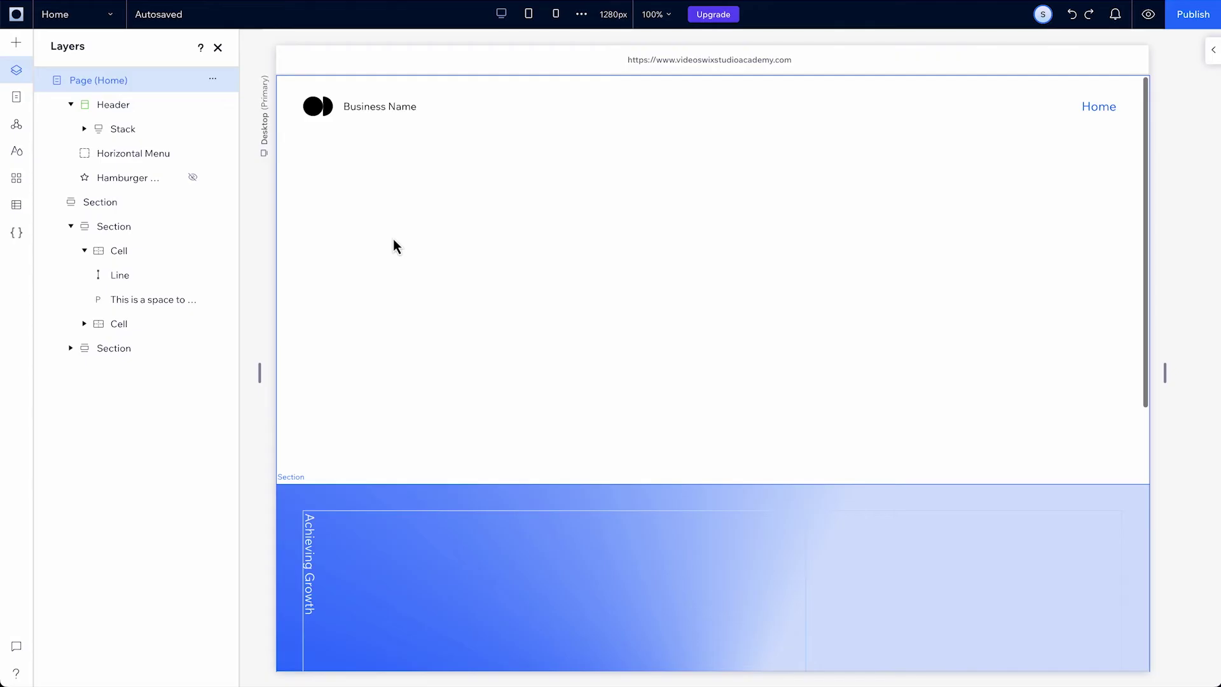
{"action": "left_click", "coordinate": [393, 246]}
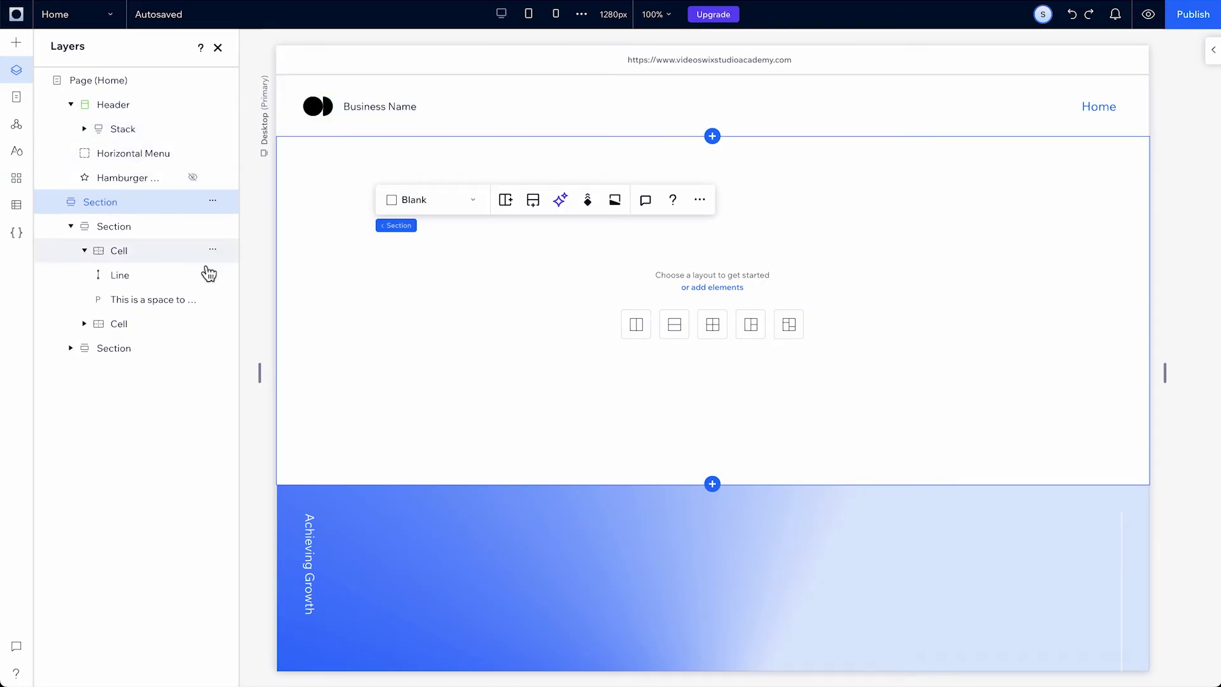
{"action": "scroll", "coordinate": [361, 400], "scroll_direction": "down", "scroll_amount": 1}
{"action": "scroll", "coordinate": [362, 399], "scroll_direction": "down", "scroll_amount": 5}
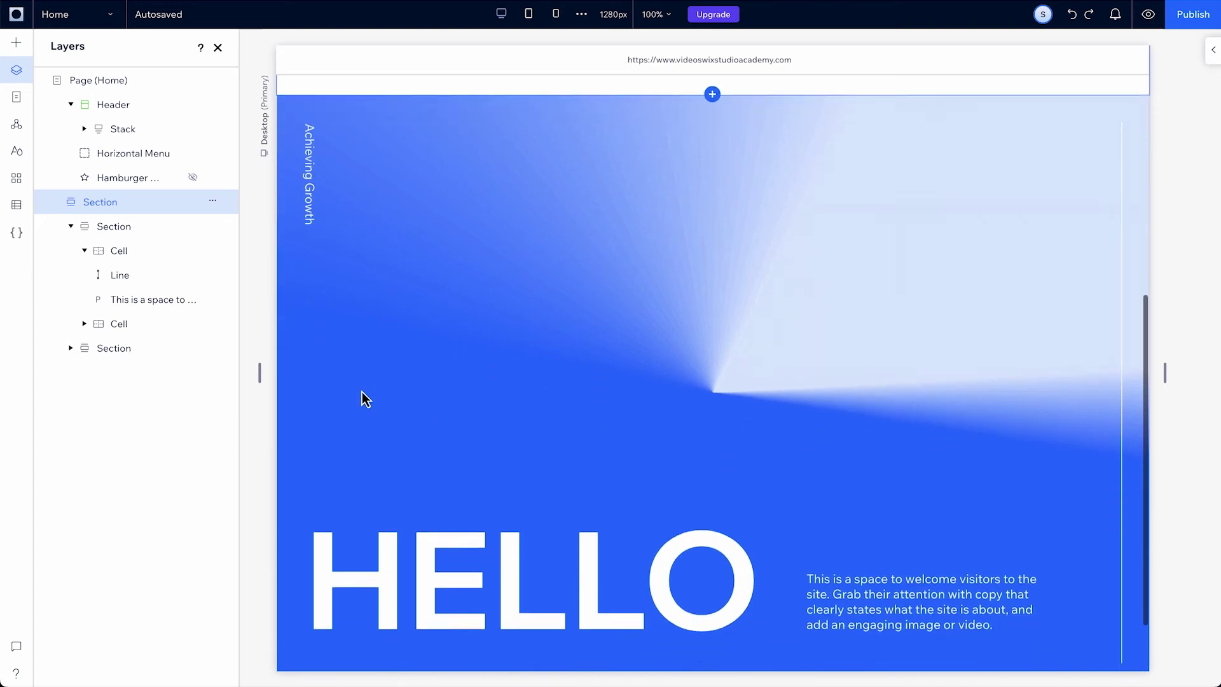
{"action": "left_click", "coordinate": [361, 399]}
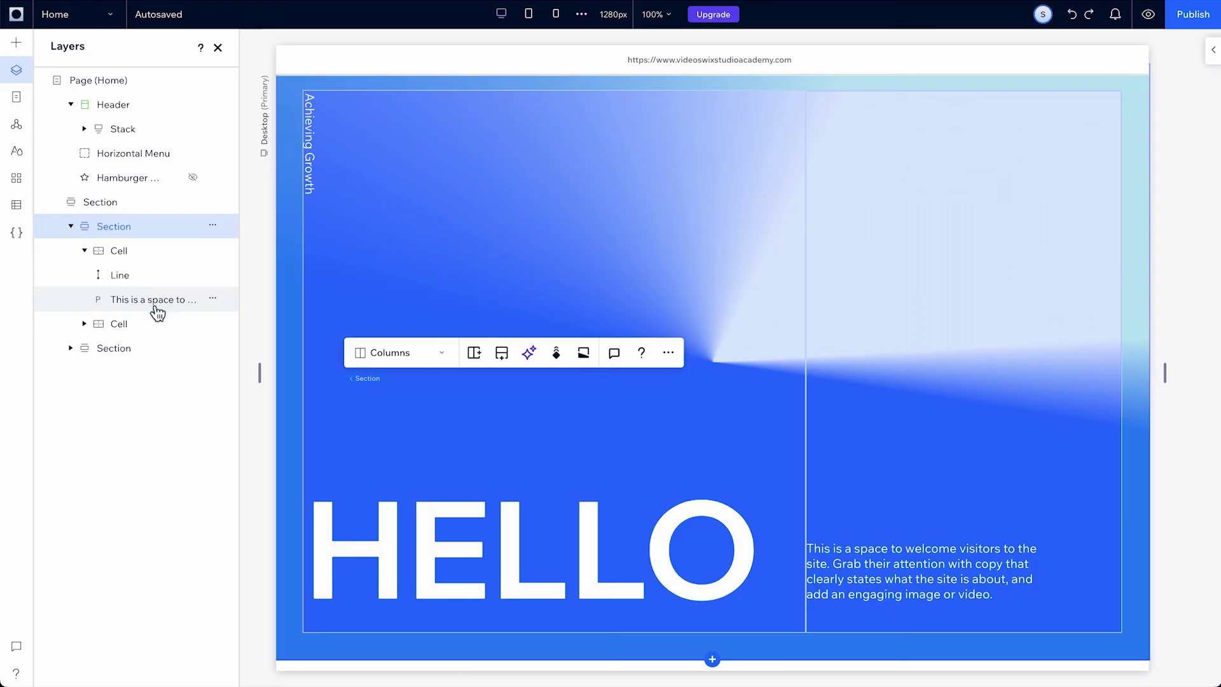
View the site's page list, then the global header and footer sections
{"action": "left_click", "coordinate": [23, 103]}
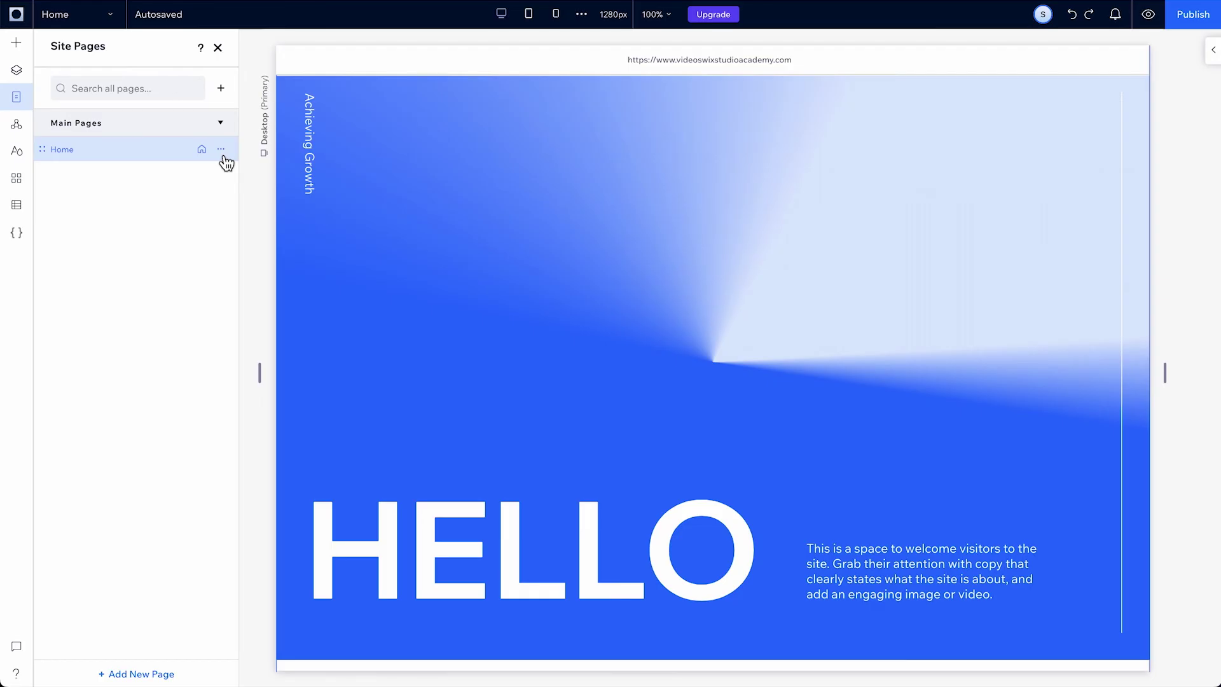
{"action": "left_click", "coordinate": [17, 125]}
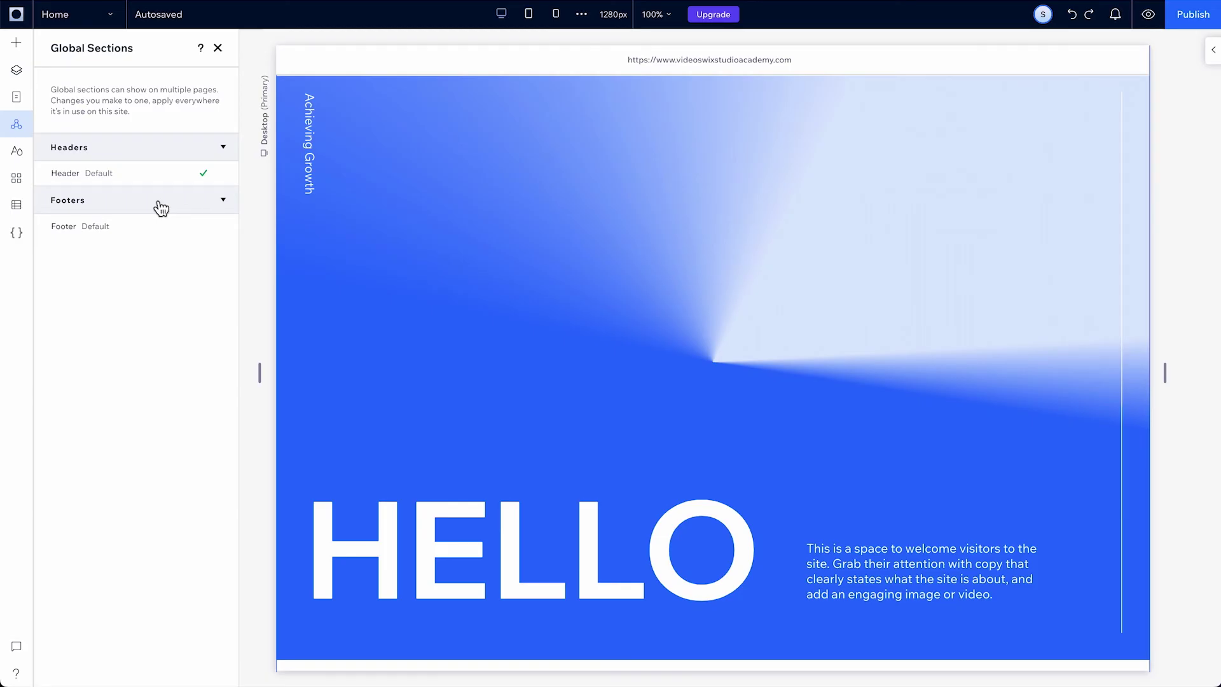
Review the site's typography styles and style-library options, then return to the colour styles
{"action": "left_click", "coordinate": [16, 155]}
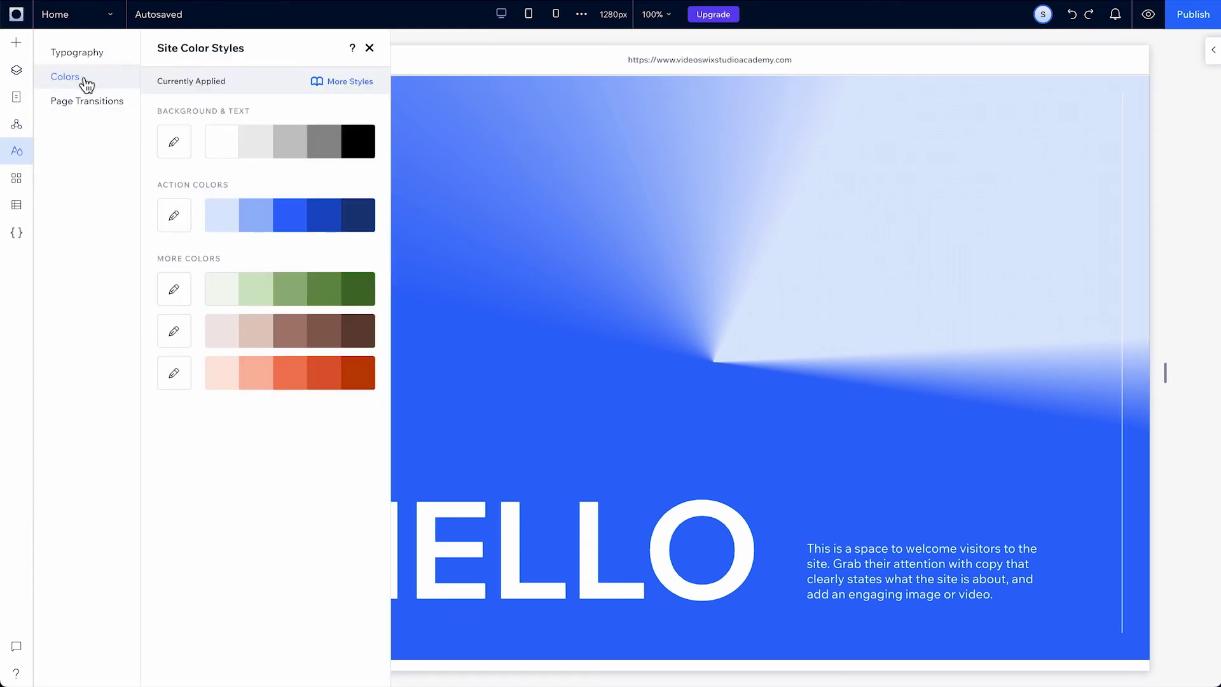
{"action": "left_click", "coordinate": [87, 53]}
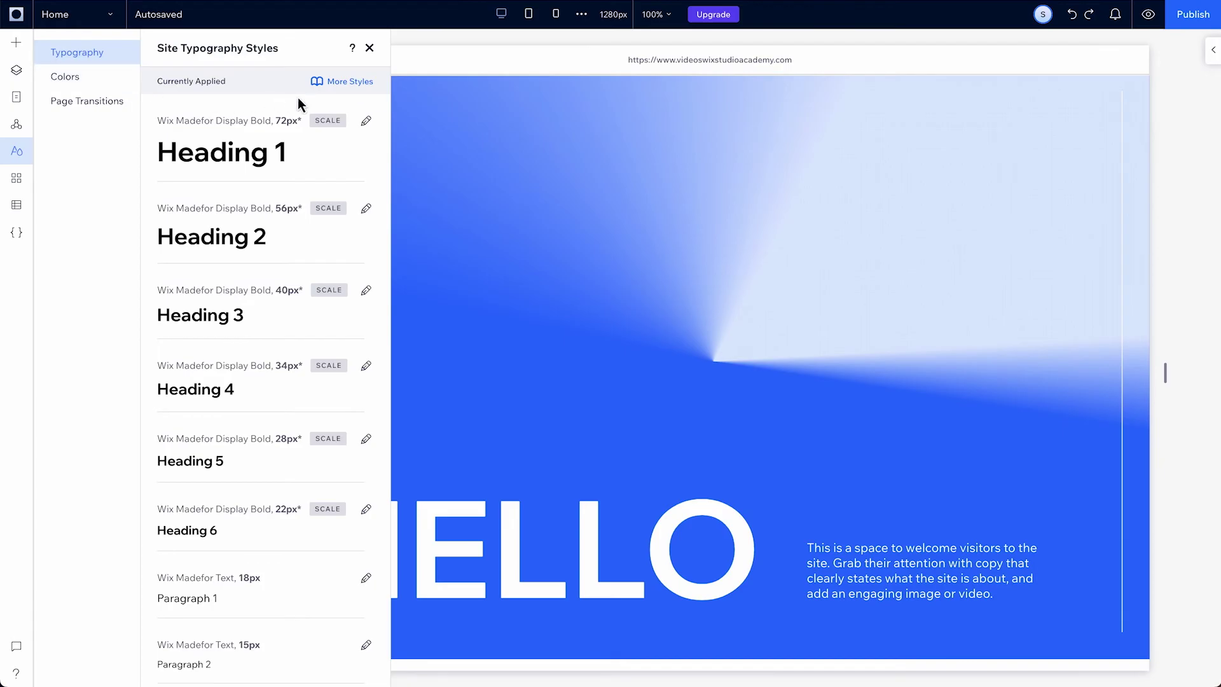
{"action": "left_click", "coordinate": [352, 85]}
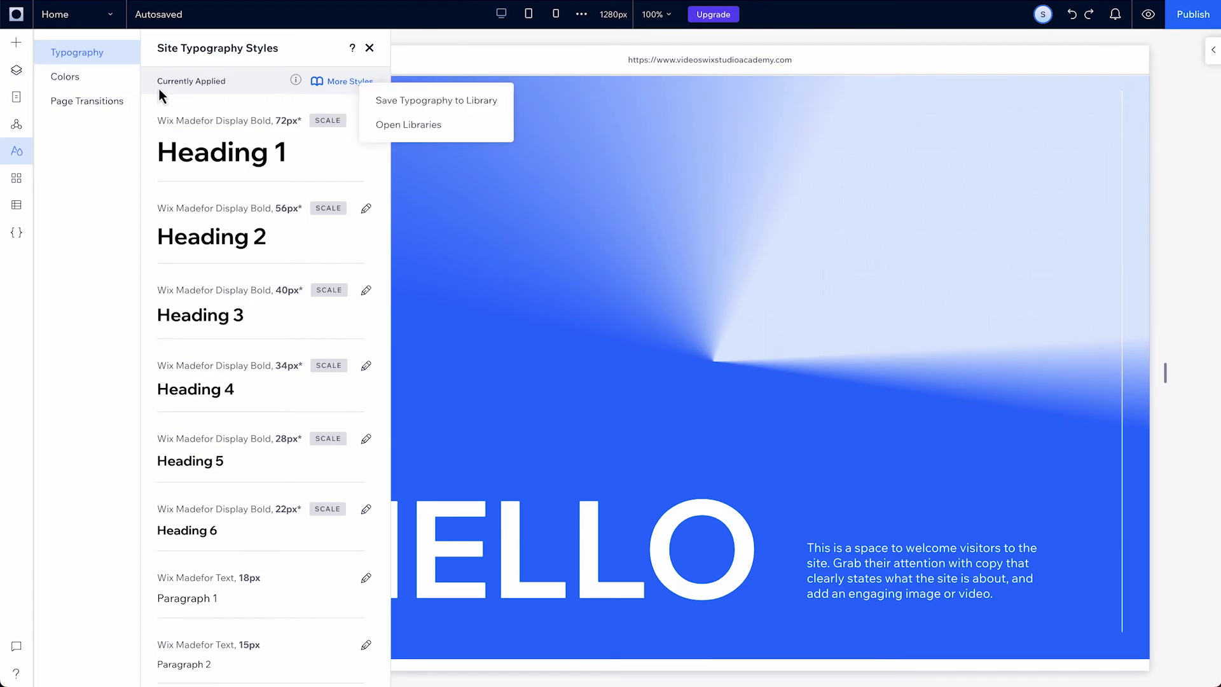
{"action": "left_click", "coordinate": [123, 82]}
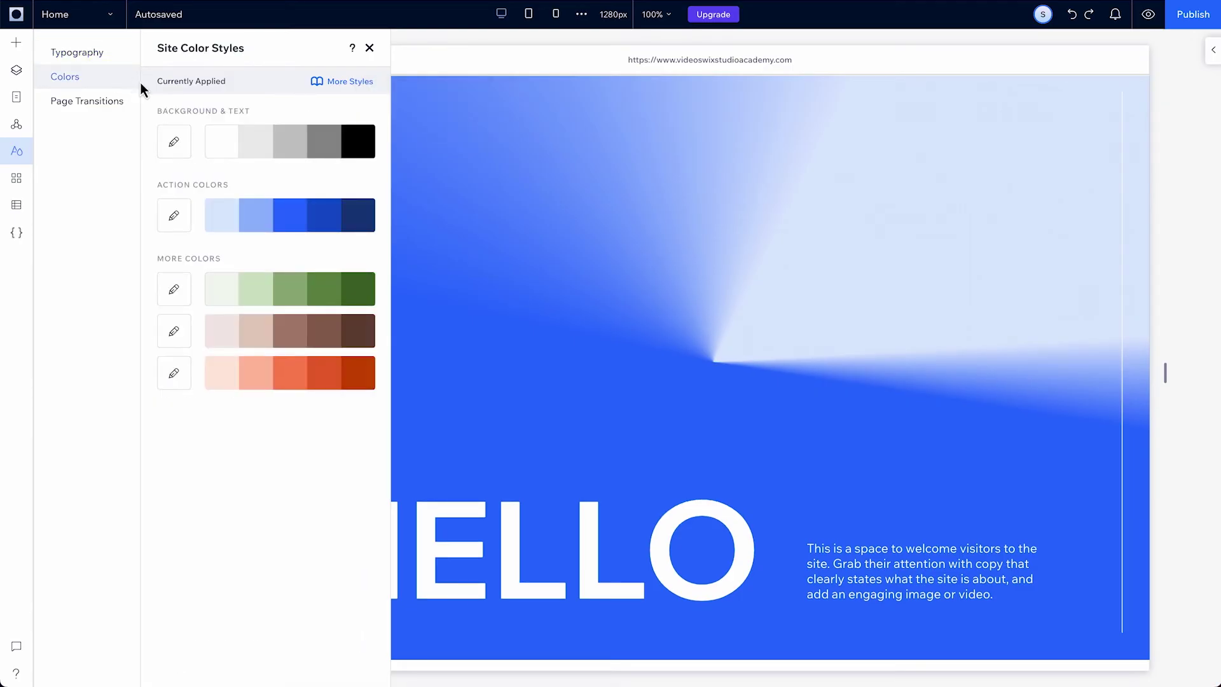
Edit the action colours, shifting the hue toward a deeper blue with the slider
{"action": "left_click", "coordinate": [175, 217]}
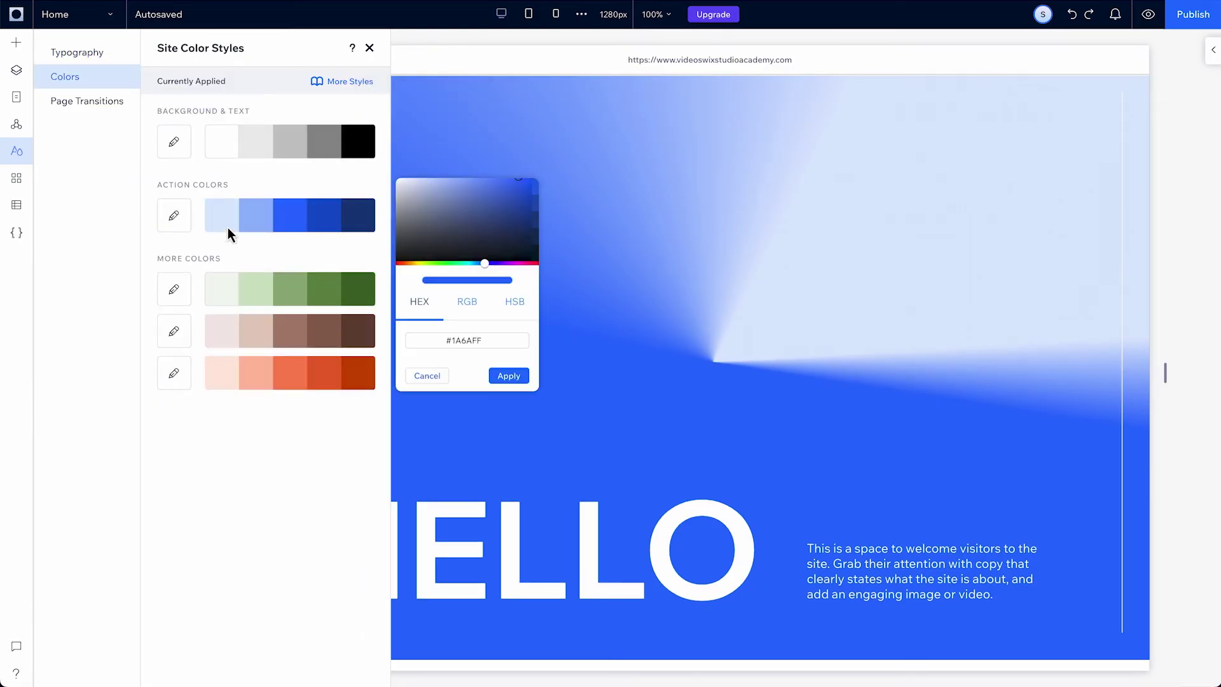
{"action": "left_click_drag", "start_coordinate": [484, 264], "coordinate": [496, 267]}
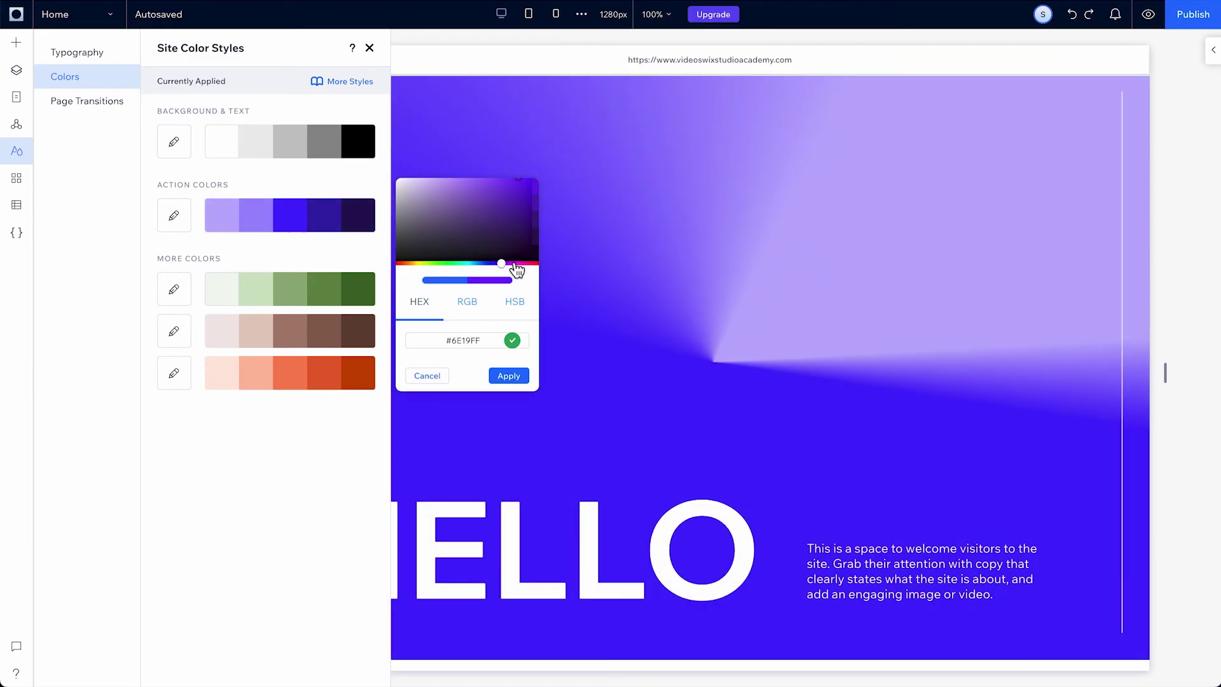
{"action": "left_click_drag", "start_coordinate": [518, 264], "coordinate": [490, 265]}
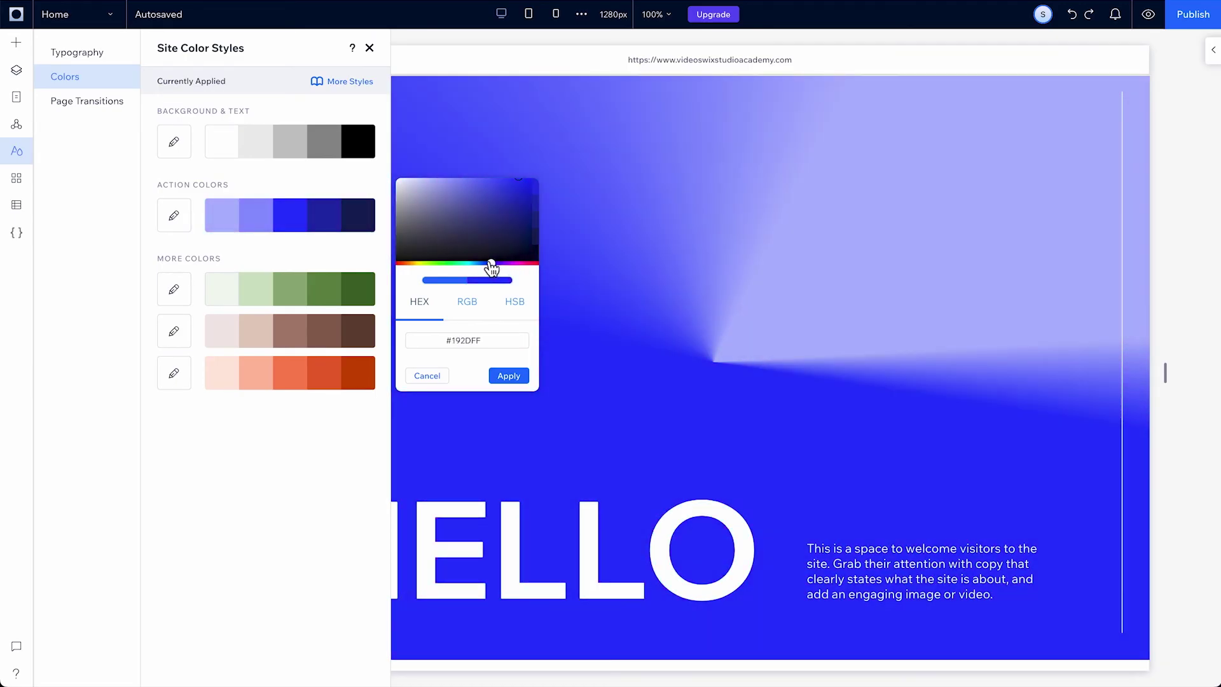
{"action": "left_click", "coordinate": [370, 48]}
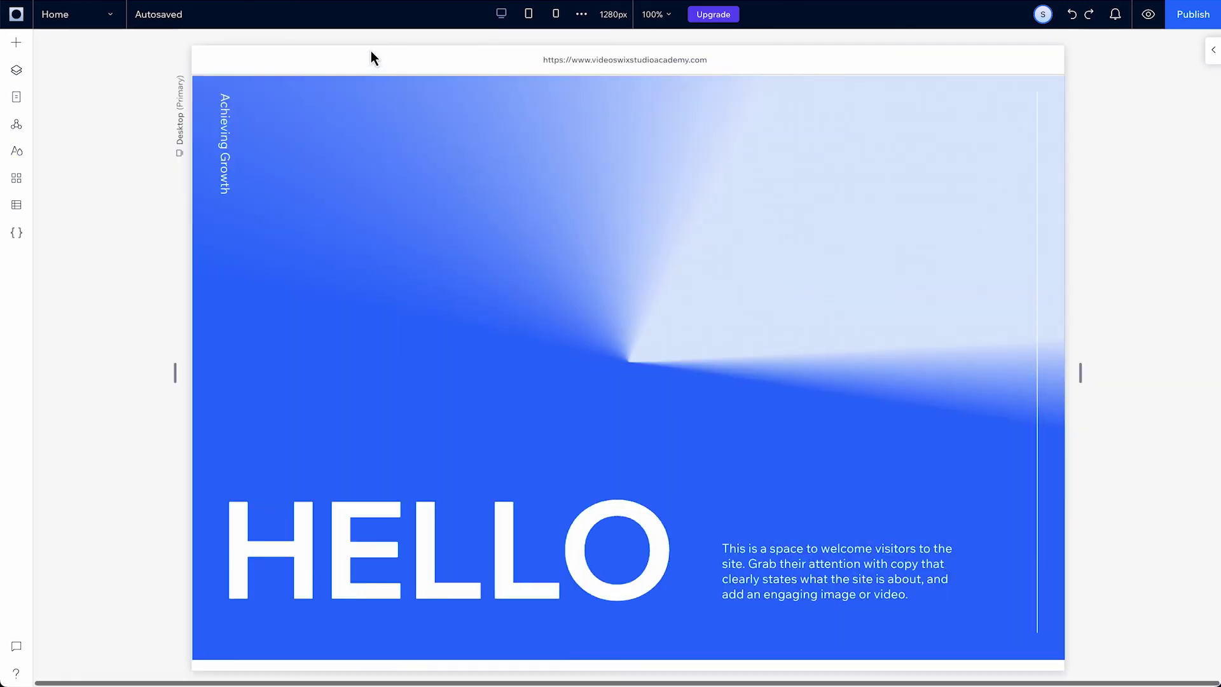
{"action": "left_click", "coordinate": [26, 188]}
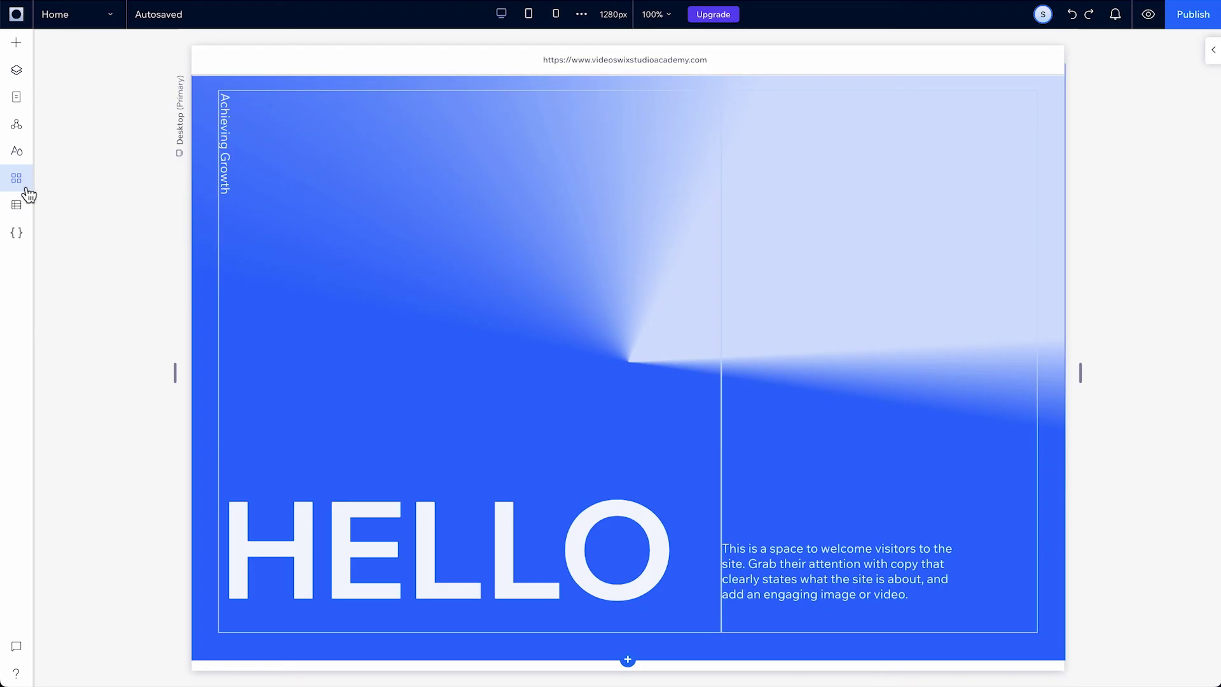
{"action": "left_click", "coordinate": [16, 232]}
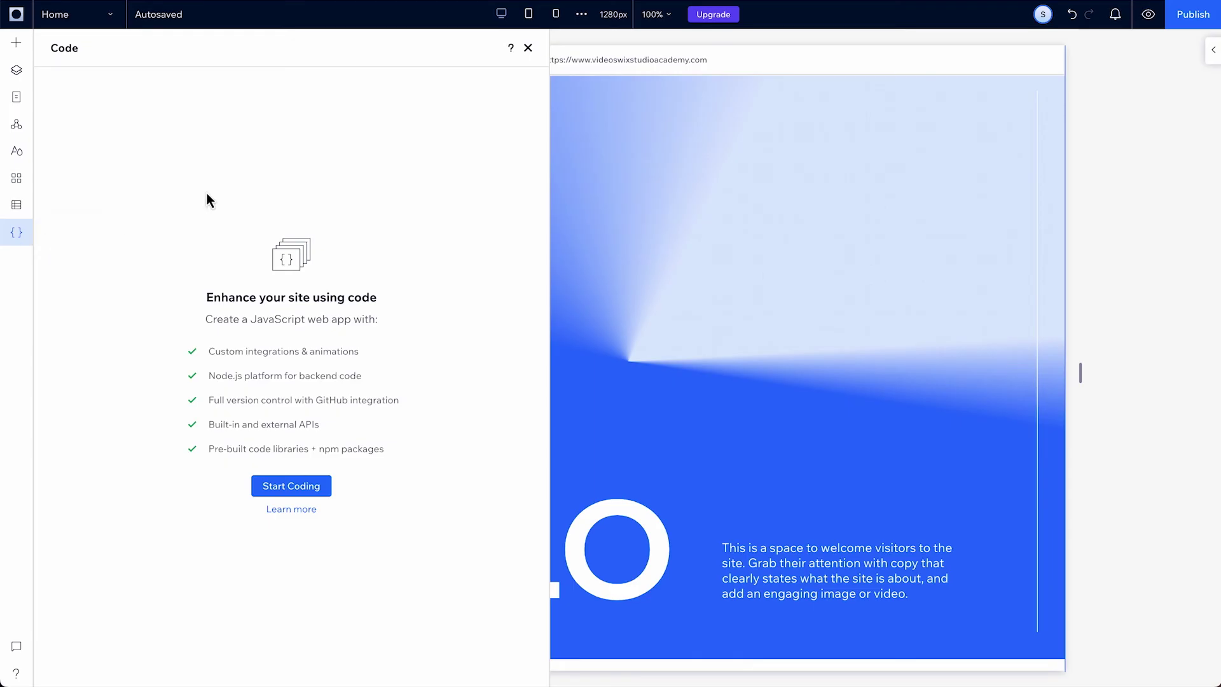
{"action": "left_click", "coordinate": [527, 47]}
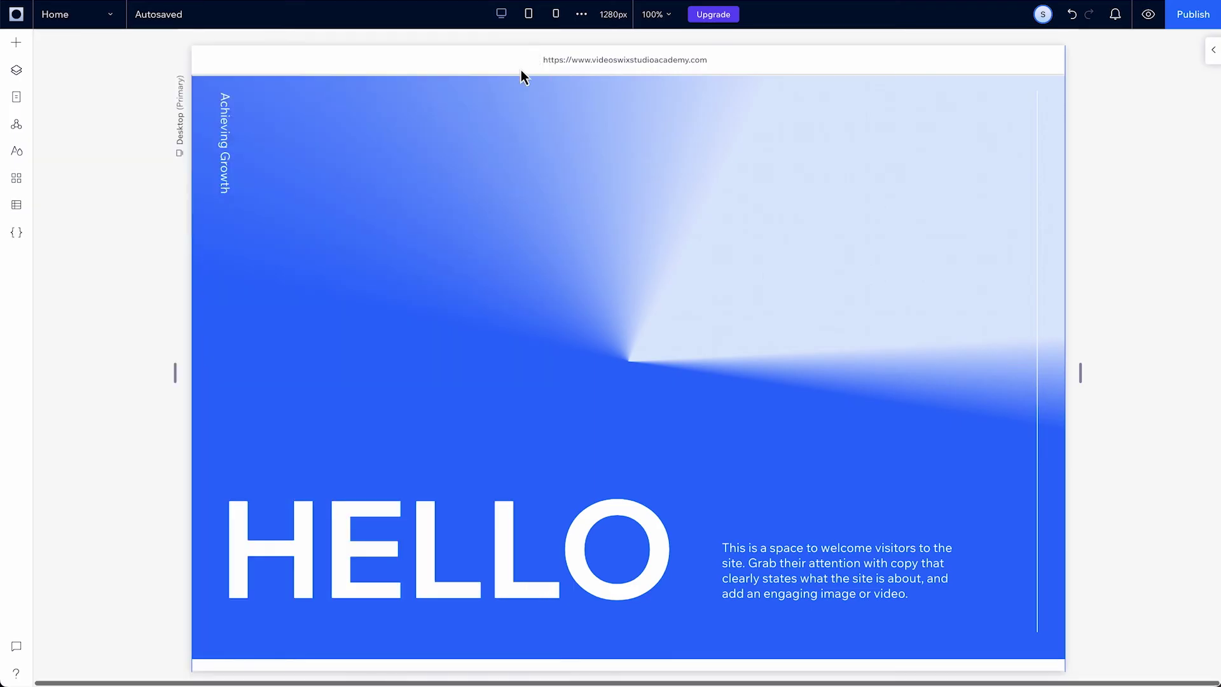
Select the HELLO heading and show its design settings in the Inspector
{"action": "left_click", "coordinate": [387, 557]}
{"action": "scroll", "coordinate": [387, 557], "scroll_direction": "down", "scroll_amount": 2}
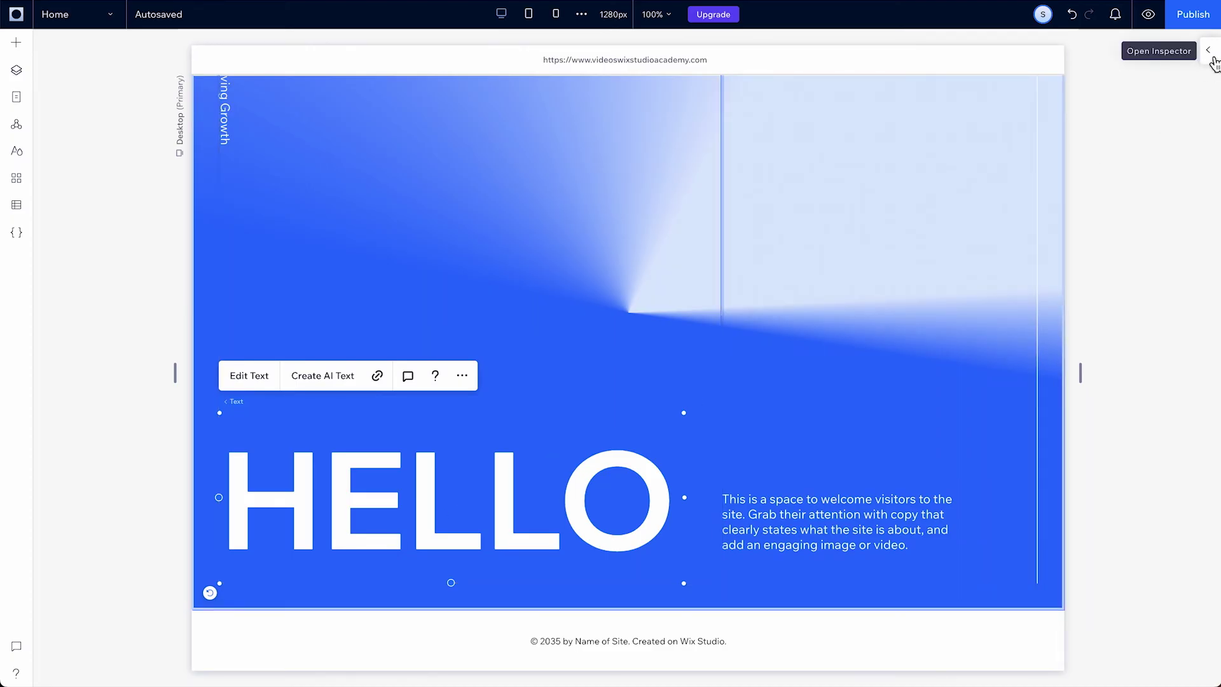
{"action": "left_click", "coordinate": [1213, 60]}
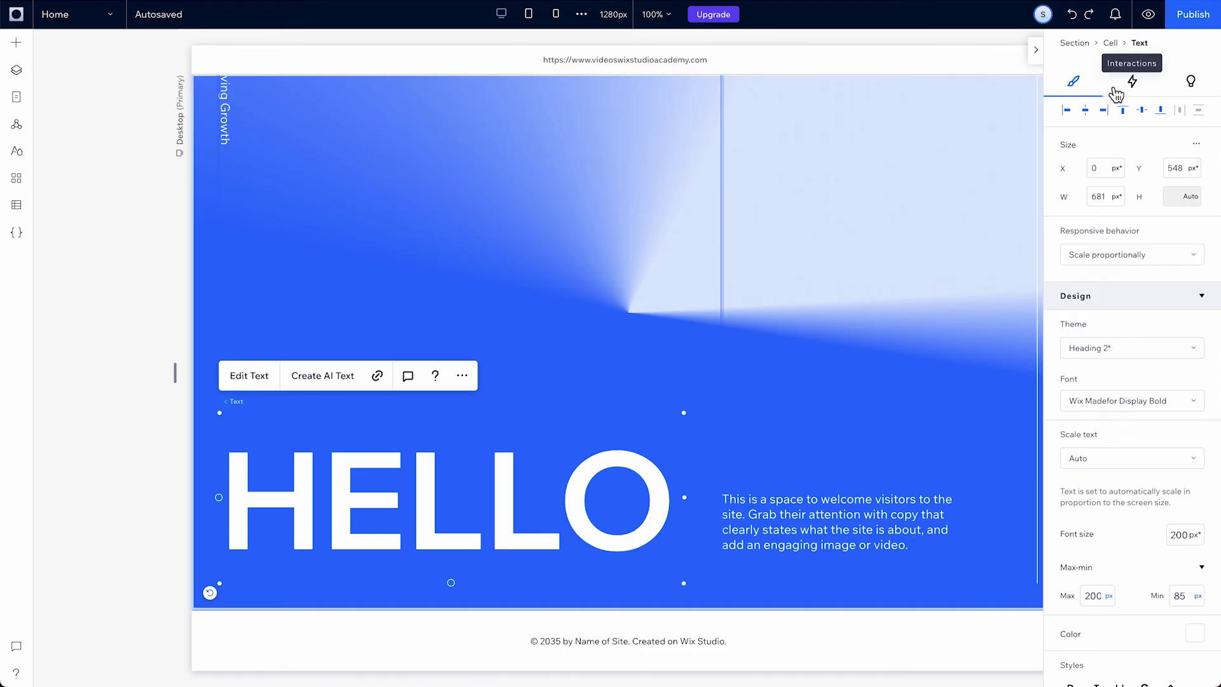
{"action": "scroll", "coordinate": [1127, 324], "scroll_direction": "down", "scroll_amount": 1}
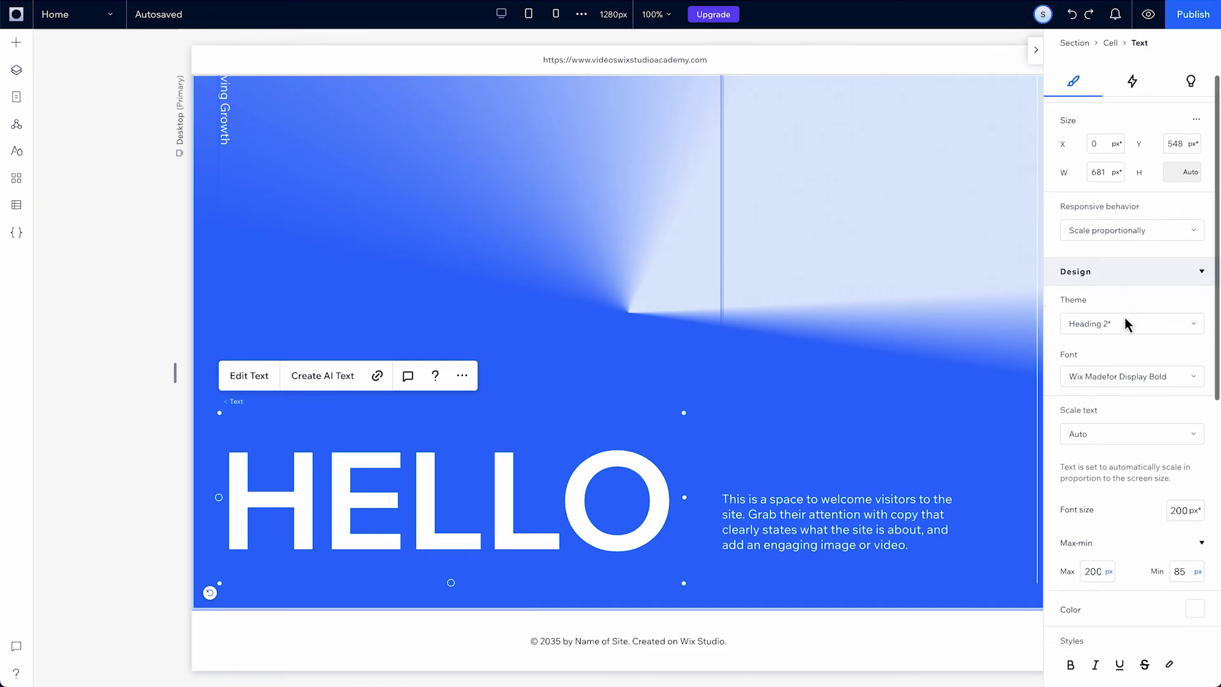
{"action": "scroll", "coordinate": [1125, 325], "scroll_direction": "down", "scroll_amount": 4}
{"action": "scroll", "coordinate": [1126, 325], "scroll_direction": "down", "scroll_amount": 1}
{"action": "scroll", "coordinate": [1126, 324], "scroll_direction": "down", "scroll_amount": 2}
{"action": "scroll", "coordinate": [1127, 325], "scroll_direction": "down", "scroll_amount": 2}
{"action": "scroll", "coordinate": [1126, 328], "scroll_direction": "down", "scroll_amount": 3}
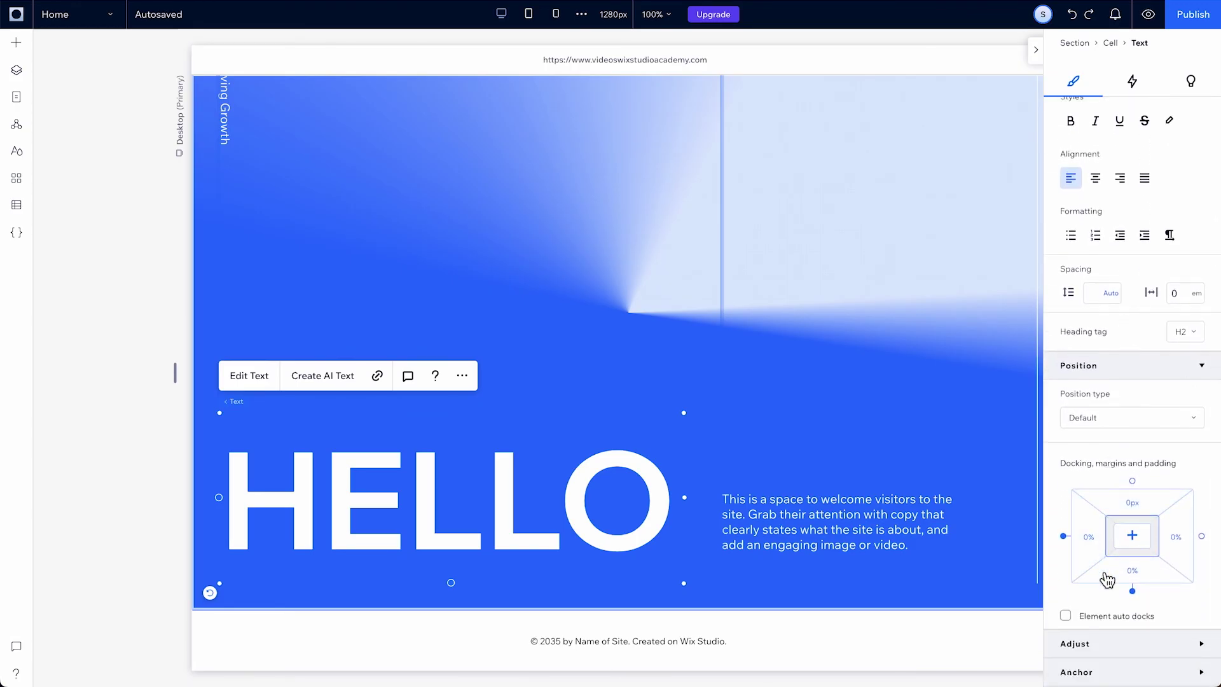
{"action": "mouse_move", "coordinate": [1109, 671]}
{"action": "scroll", "coordinate": [1111, 440], "scroll_direction": "up", "scroll_amount": 3}
{"action": "scroll", "coordinate": [1111, 423], "scroll_direction": "up", "scroll_amount": 5}
{"action": "scroll", "coordinate": [1111, 420], "scroll_direction": "up", "scroll_amount": 3}
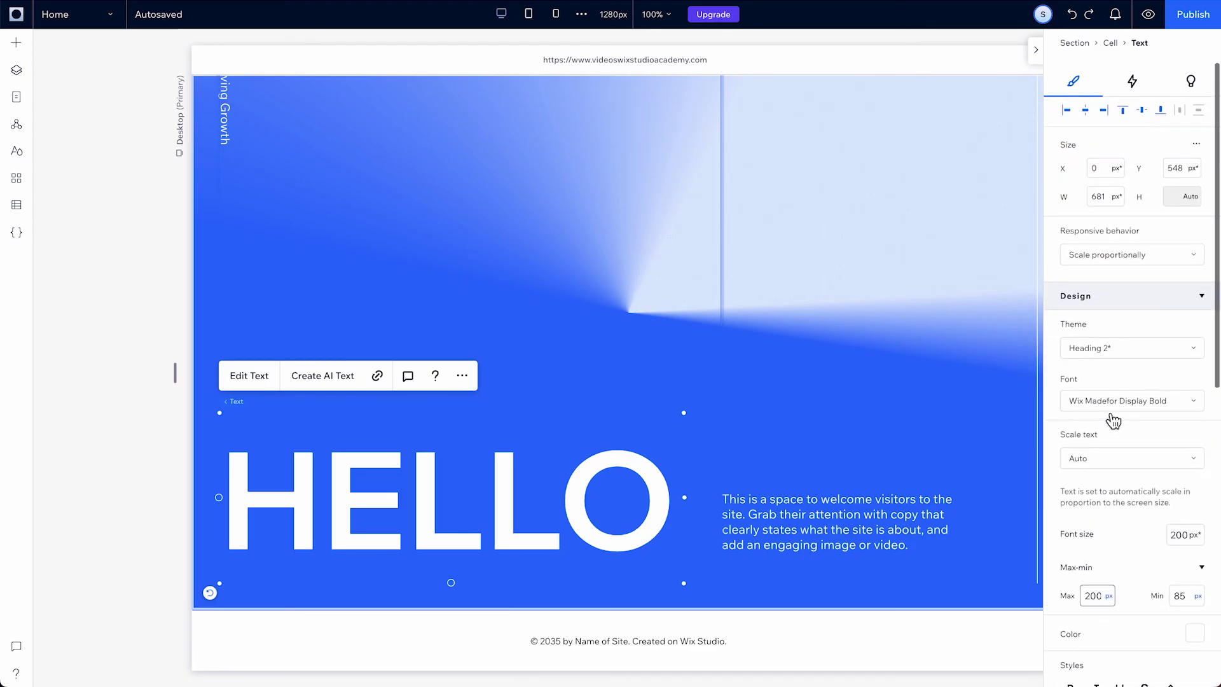
View the heading's animation interactions, then its content suggestions with the business-type search field
{"action": "left_click", "coordinate": [1133, 84]}
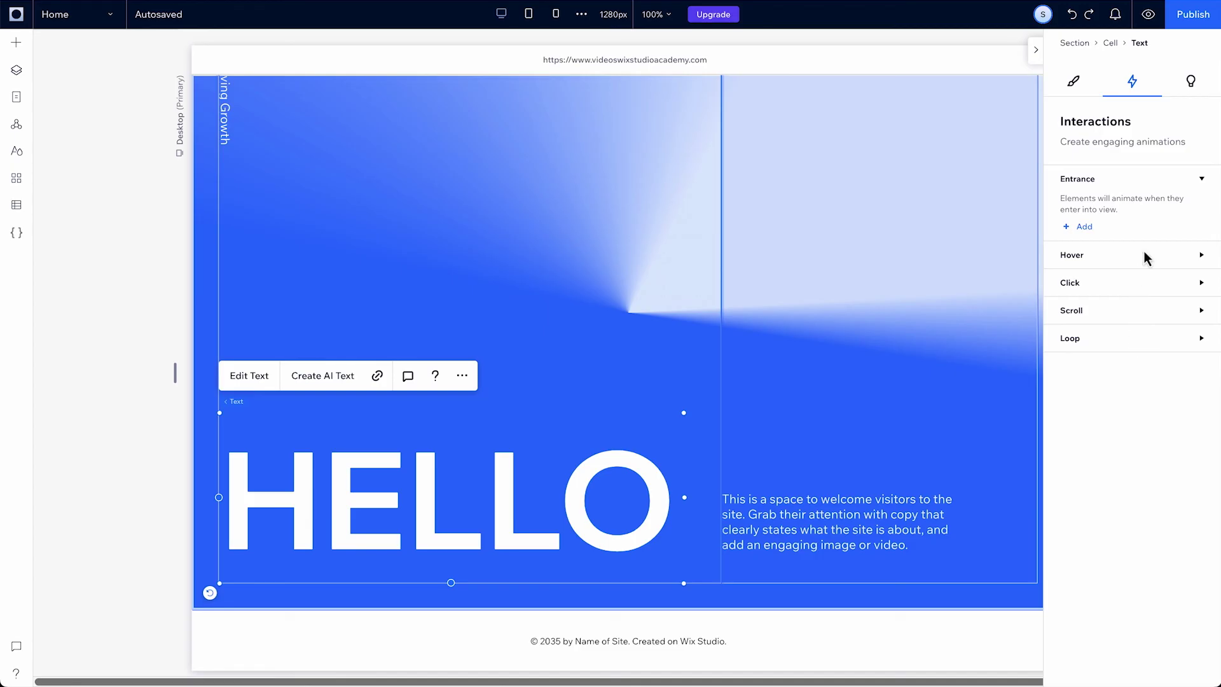
{"action": "left_click", "coordinate": [1193, 88]}
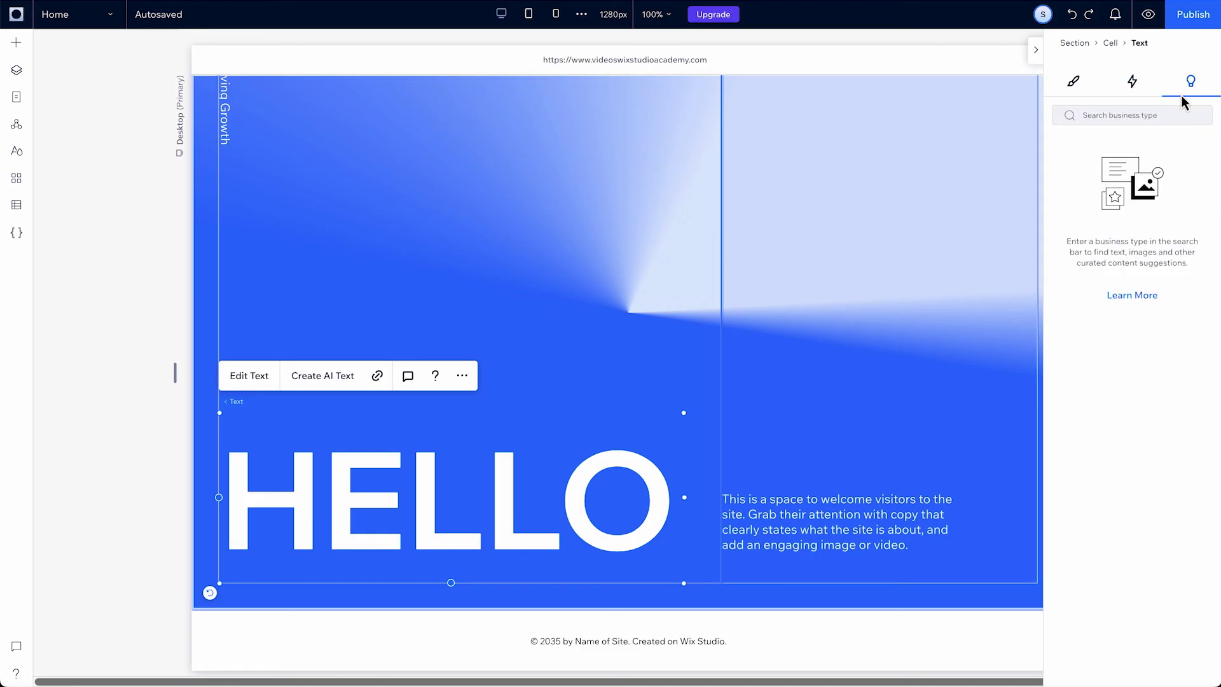
{"action": "left_click", "coordinate": [1159, 116]}
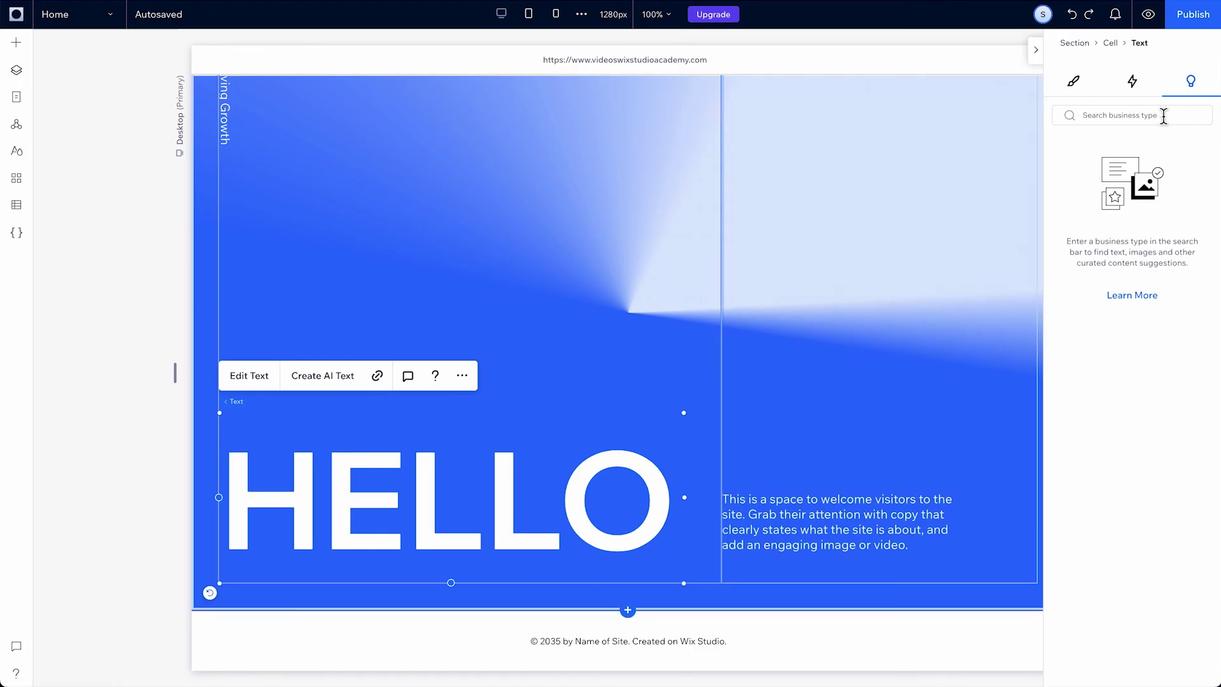
Hide the Inspector, briefly view the site comments, then bring up the help and support menu
{"action": "left_click", "coordinate": [1035, 50]}
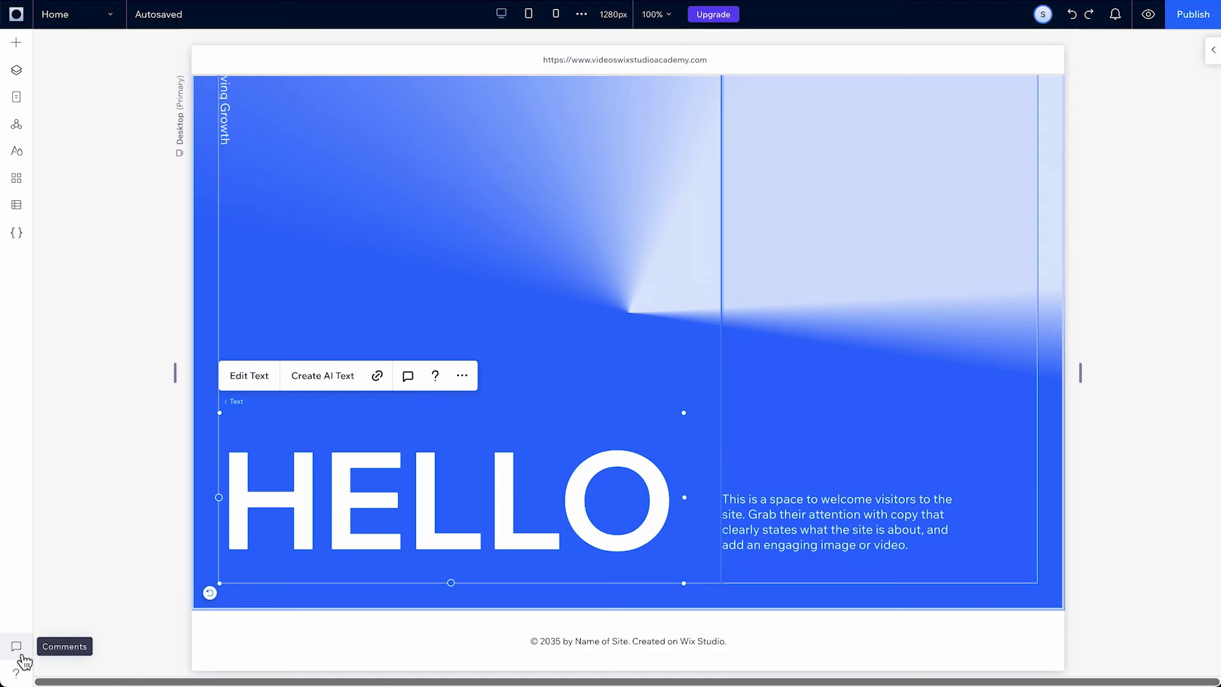
{"action": "left_click", "coordinate": [17, 647]}
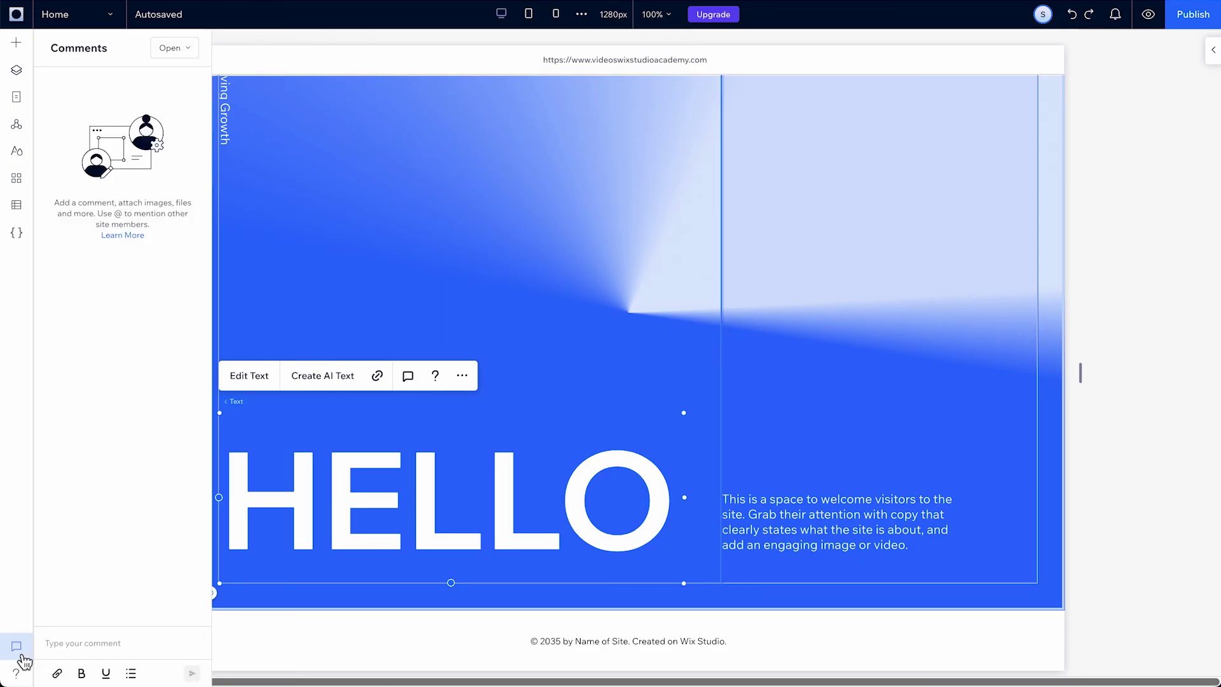
{"action": "left_click", "coordinate": [20, 653]}
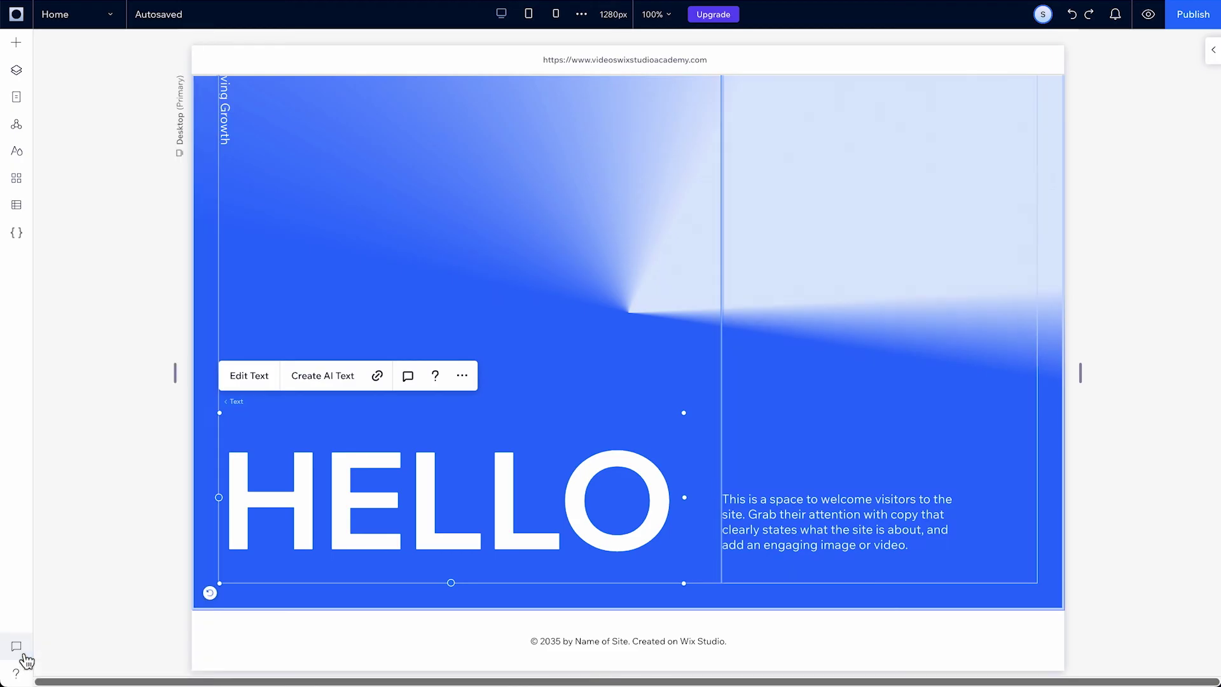
{"action": "left_click", "coordinate": [17, 673]}
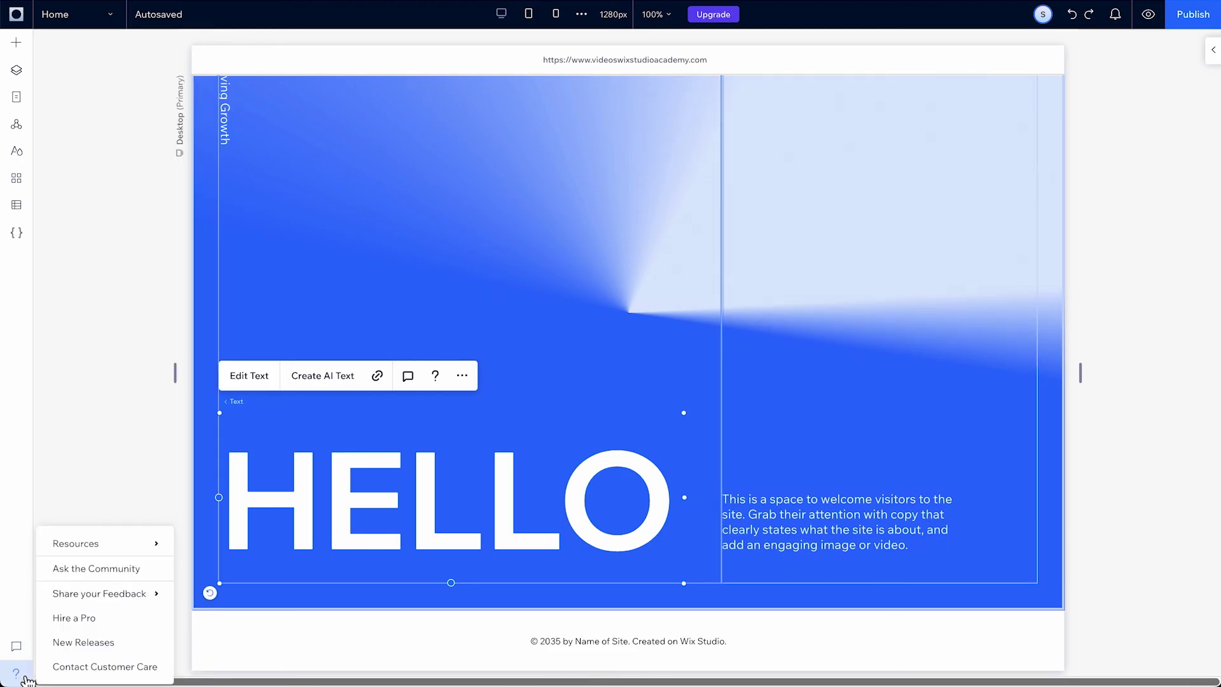